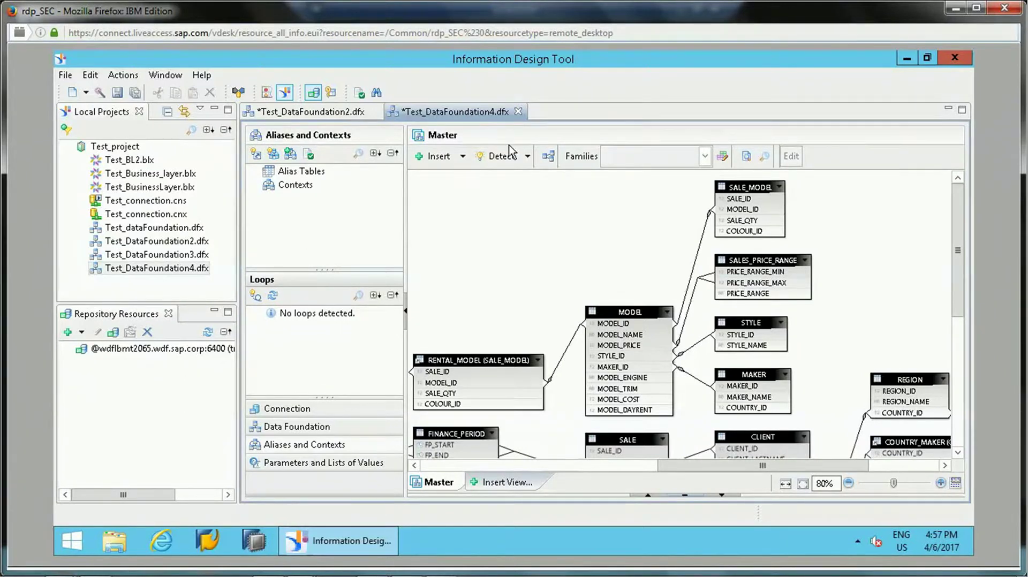
# Step: Save Test_DataFoundation4, close both editors, and reopen Test_DataFoundation4.dfx from Local Projects
pyautogui.click(118, 95)
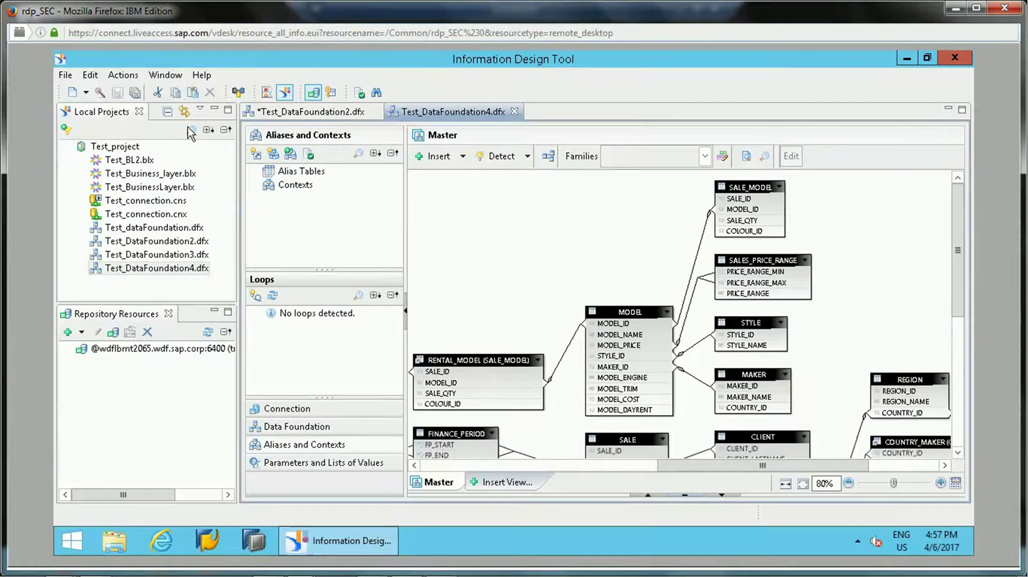
pyautogui.click(514, 112)
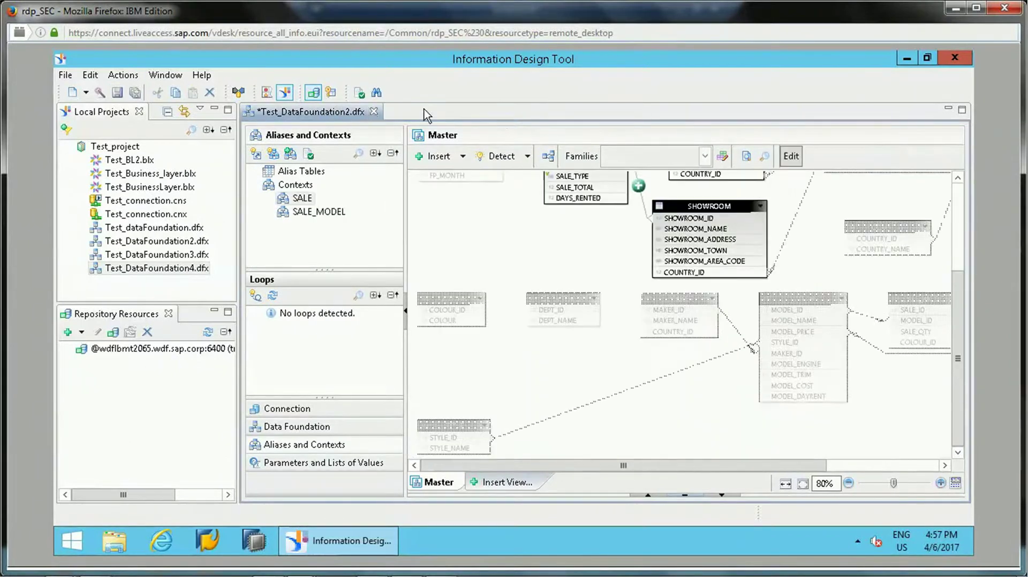
pyautogui.click(373, 111)
pyautogui.click(495, 303)
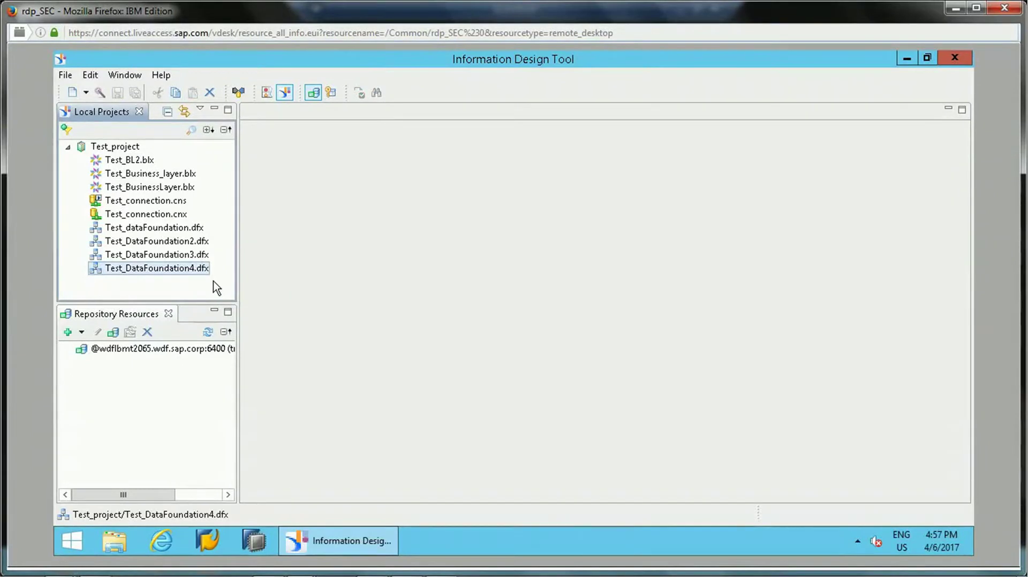
pyautogui.doubleClick(178, 269)
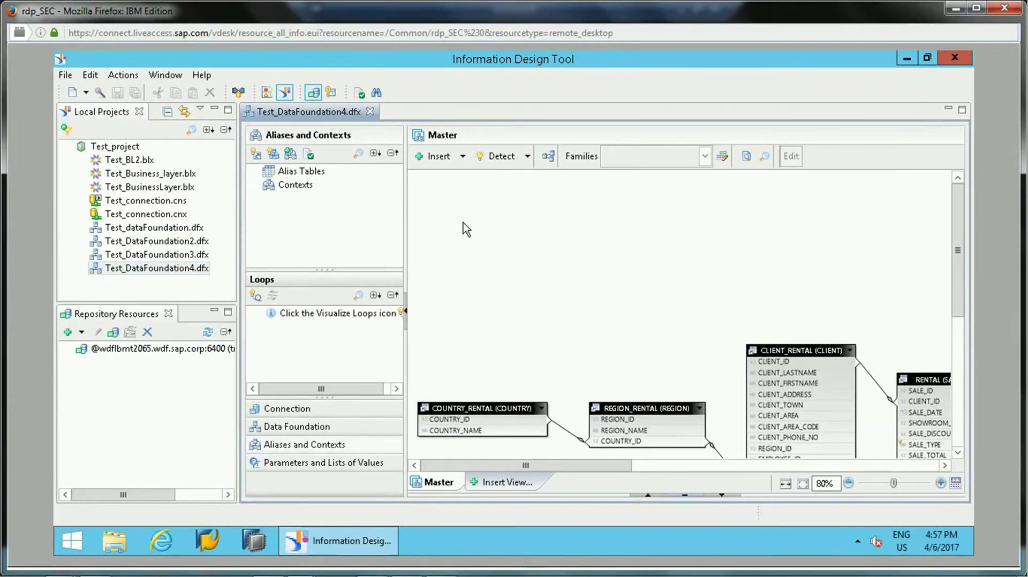
pyautogui.moveTo(957, 250); pyautogui.dragTo(955, 317)
pyautogui.moveTo(628, 465); pyautogui.dragTo(913, 446)
pyautogui.moveTo(759, 464); pyautogui.dragTo(757, 464)
pyautogui.moveTo(962, 381); pyautogui.dragTo(962, 347)
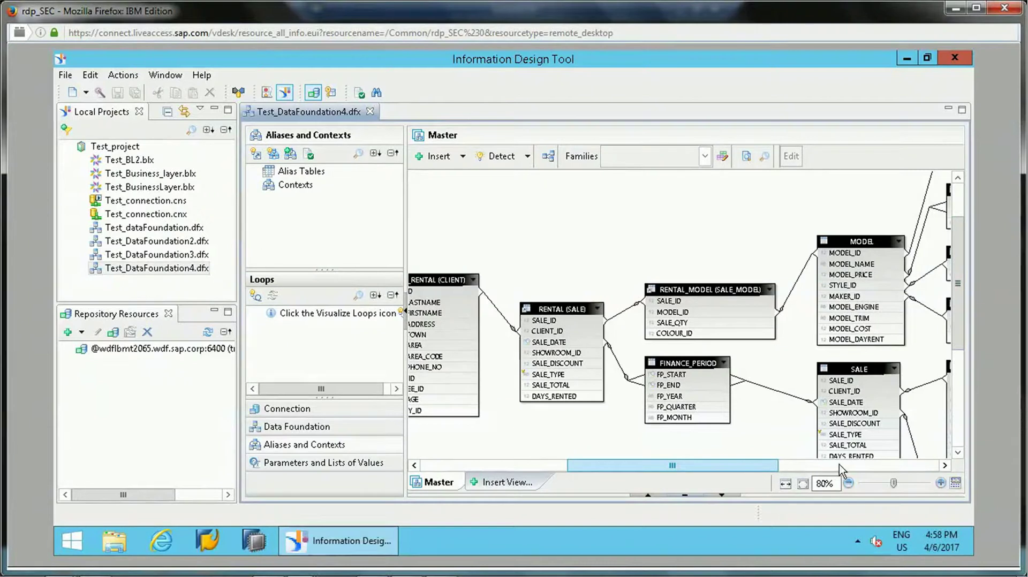
pyautogui.moveTo(756, 465); pyautogui.dragTo(655, 467)
pyautogui.click(767, 463)
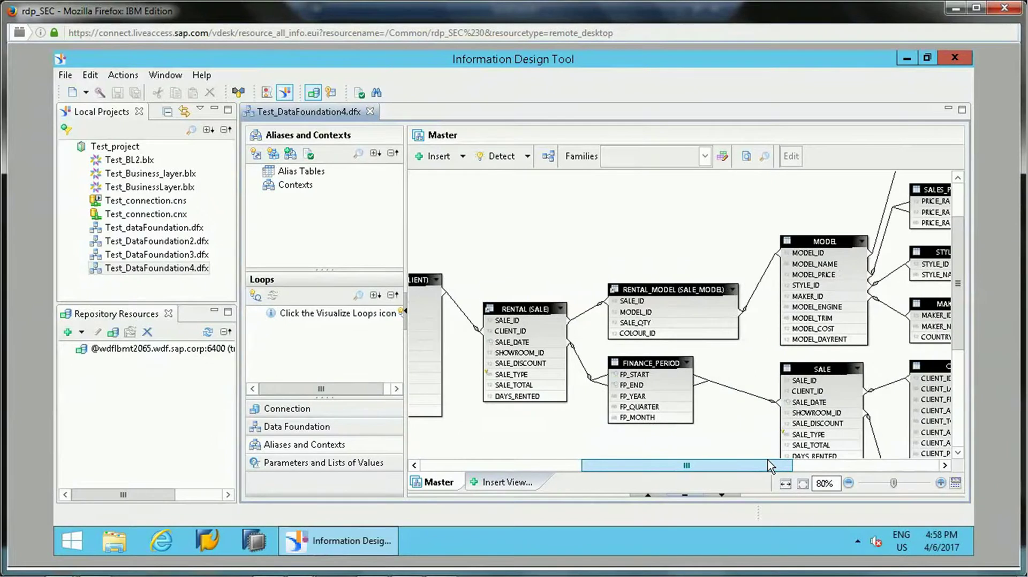
pyautogui.moveTo(956, 319)
pyautogui.mouseDown()
pyautogui.moveTo(958, 406)
pyautogui.moveTo(956, 318)
pyautogui.mouseUp()
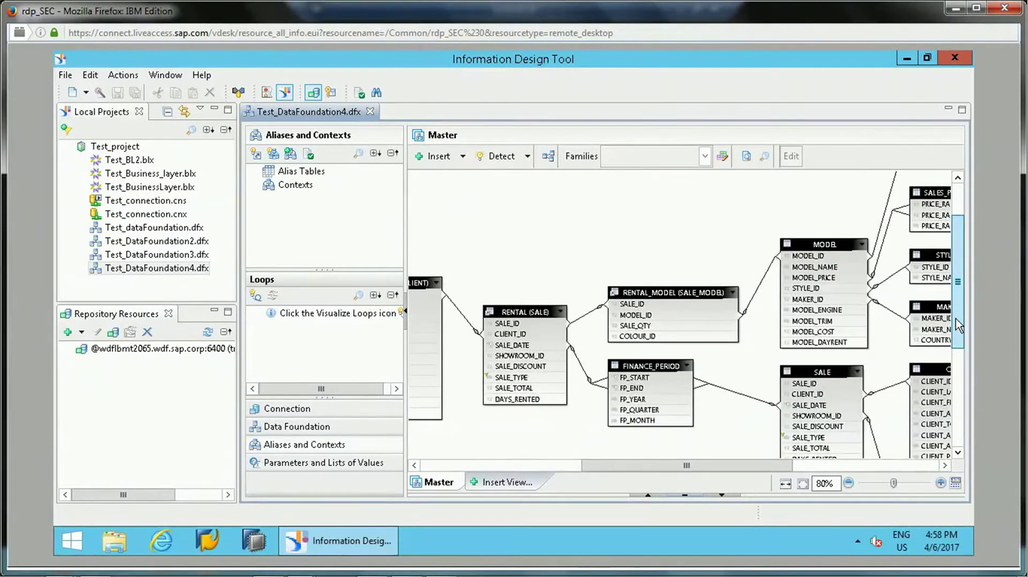
# Step: Detect contexts, checking RENTAL_MODEL and SALE_MODEL while leaving SALE unchecked, and preview RENTAL_MODEL's path
pyautogui.click(273, 156)
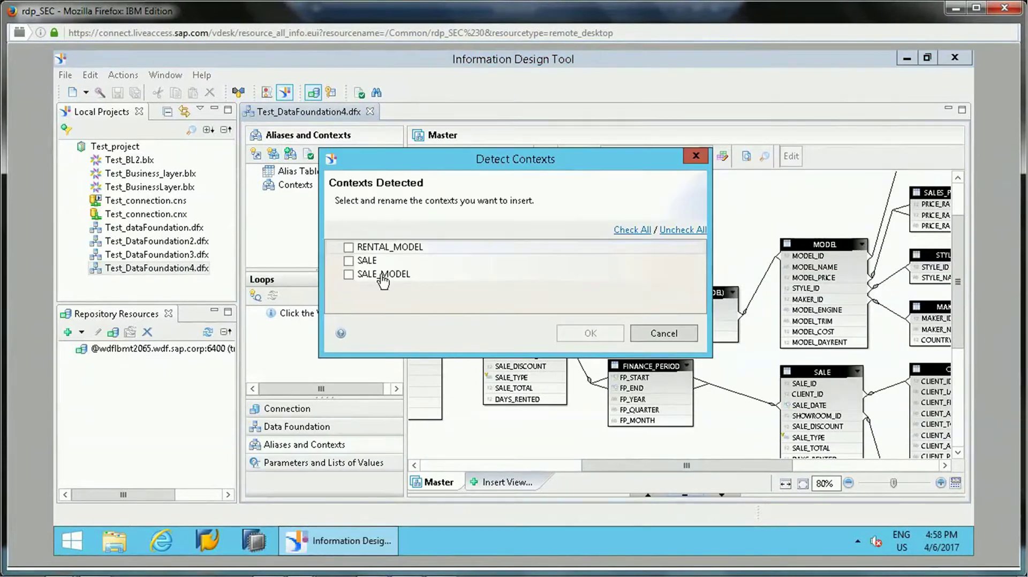
pyautogui.click(348, 247)
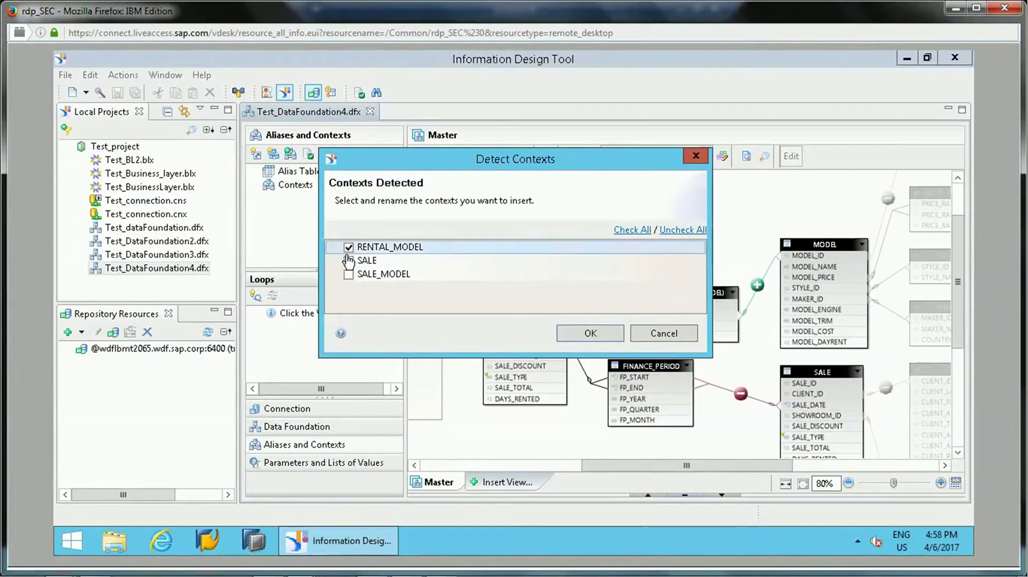
pyautogui.click(349, 261)
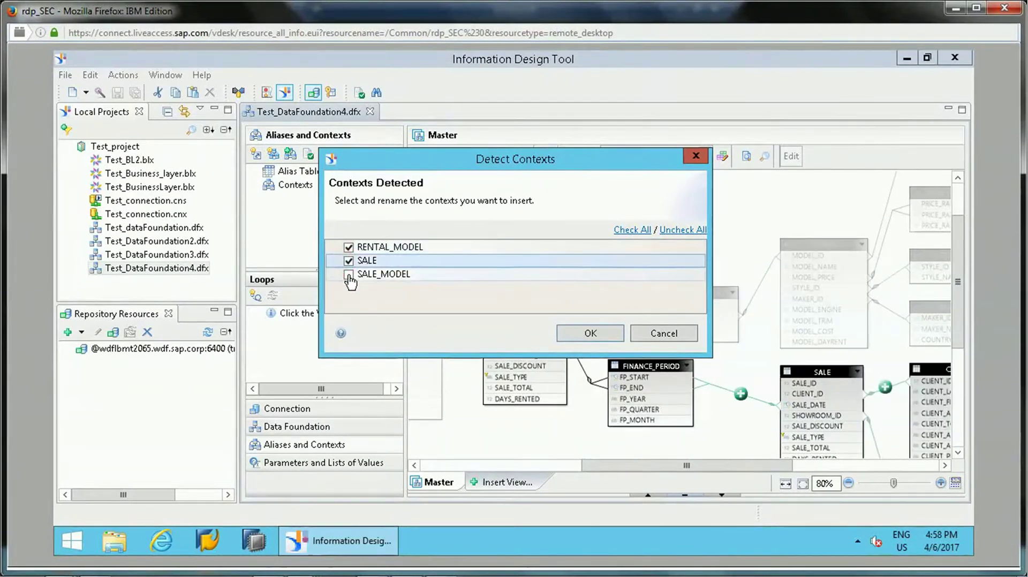
pyautogui.click(349, 274)
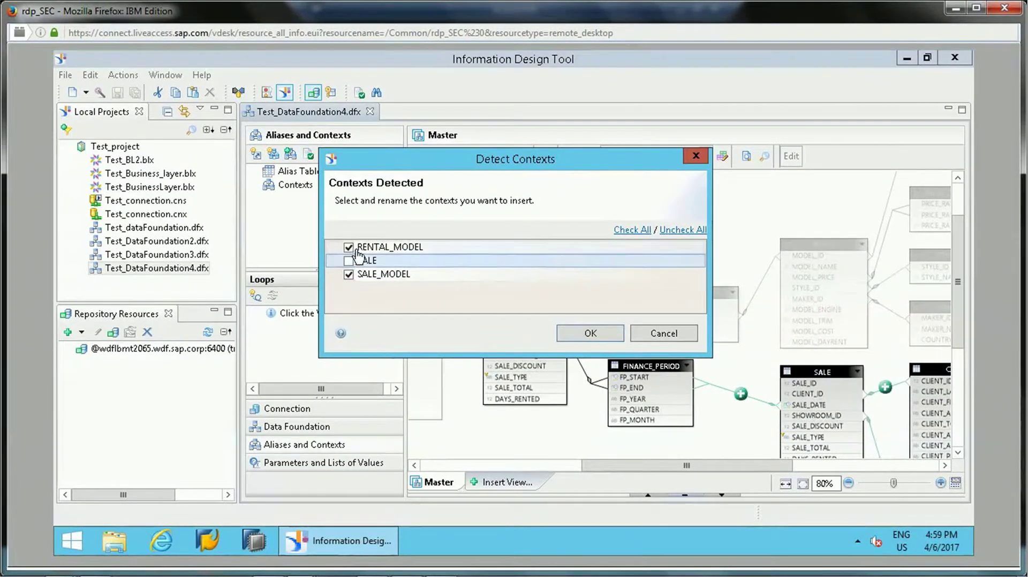
pyautogui.click(423, 247)
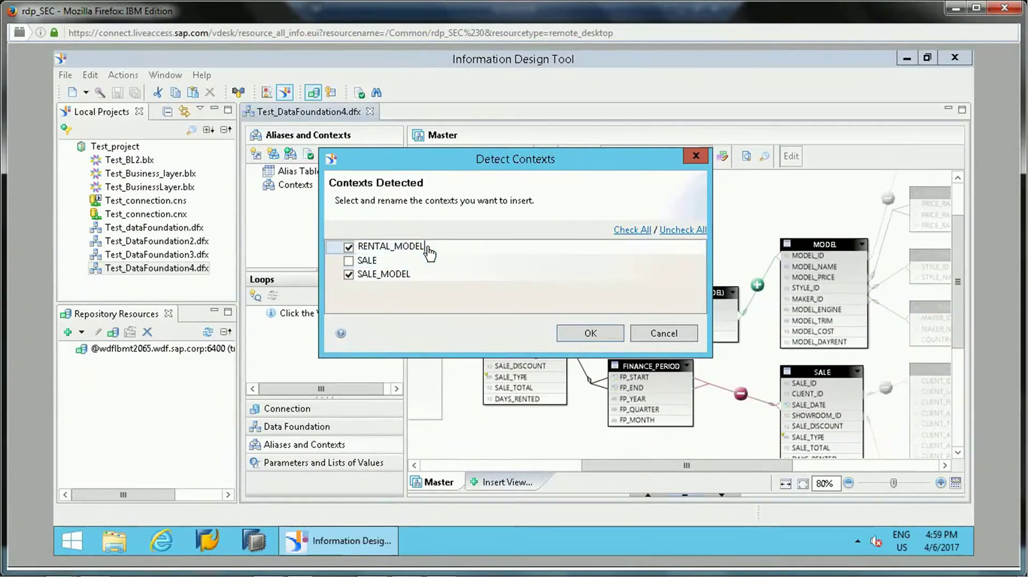
pyautogui.click(427, 200)
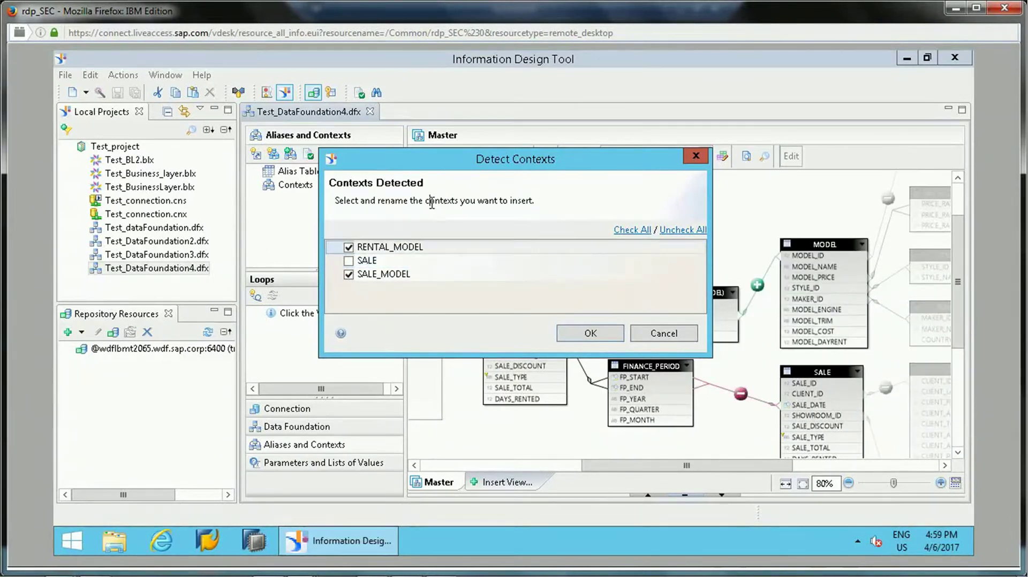
# Step: Insert the checked RENTAL_MODEL and SALE_MODEL contexts into the data foundation
pyautogui.click(589, 335)
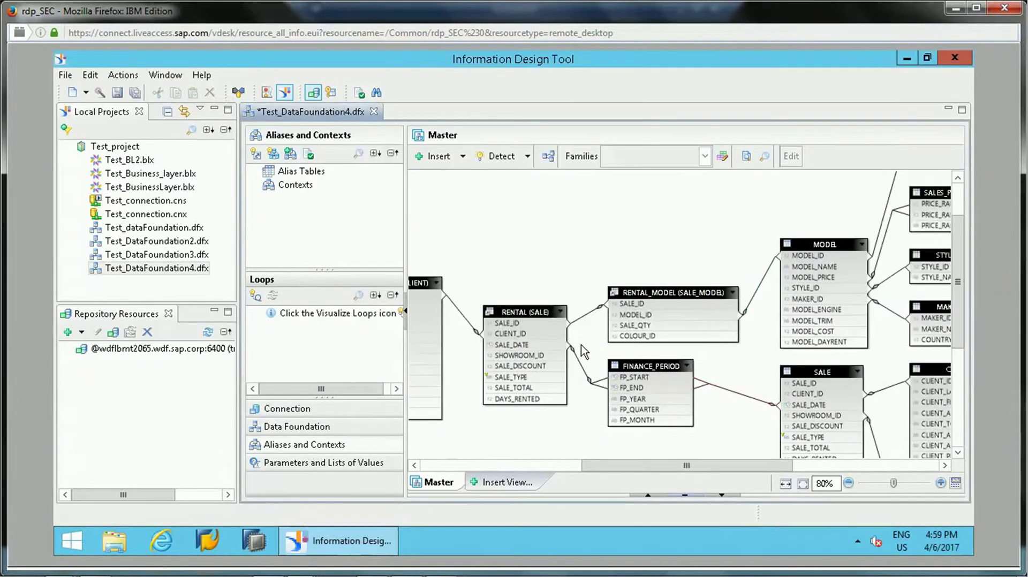
pyautogui.moveTo(659, 465); pyautogui.dragTo(687, 481)
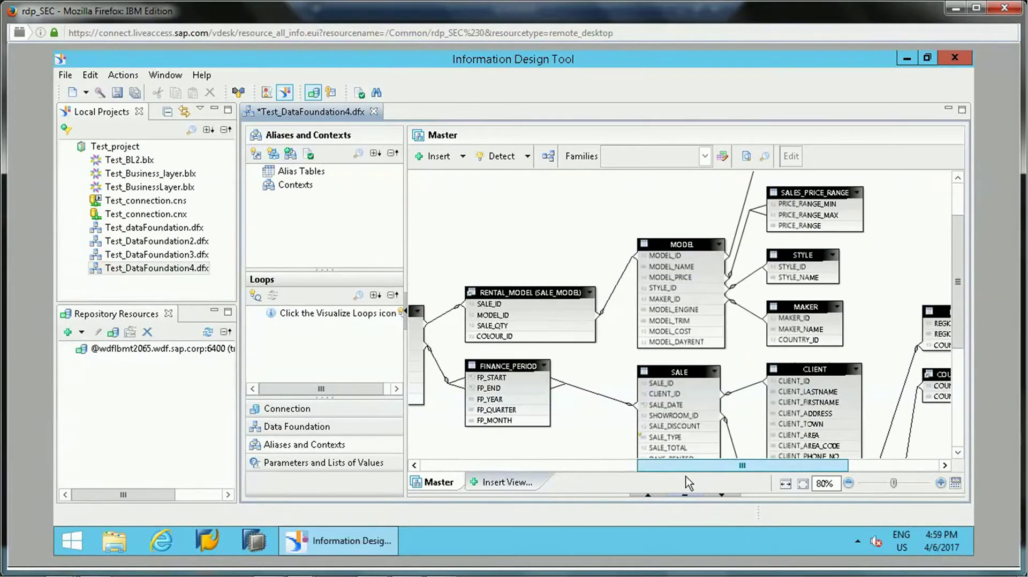
pyautogui.moveTo(957, 343); pyautogui.dragTo(961, 312)
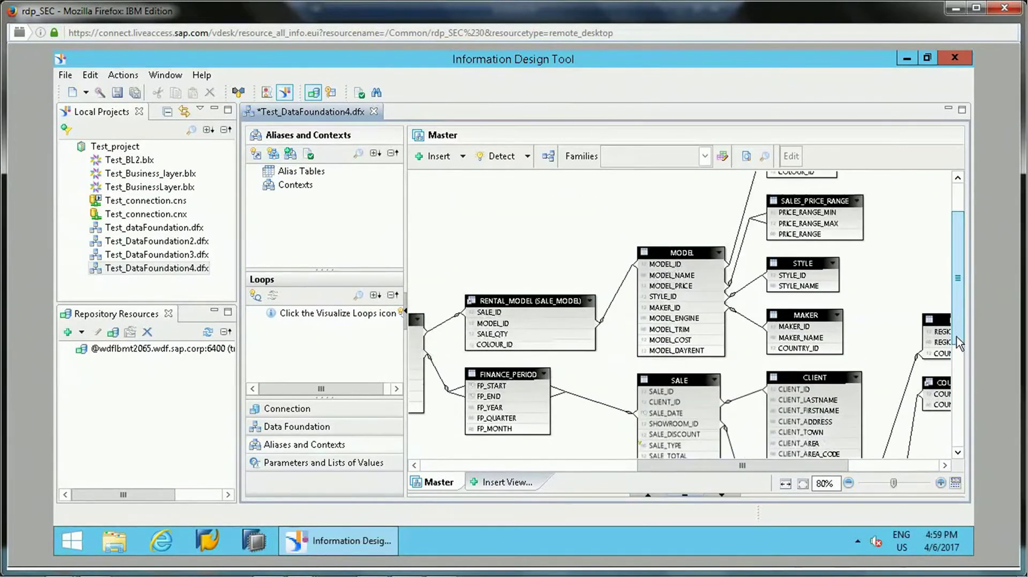
pyautogui.moveTo(818, 465); pyautogui.dragTo(734, 466)
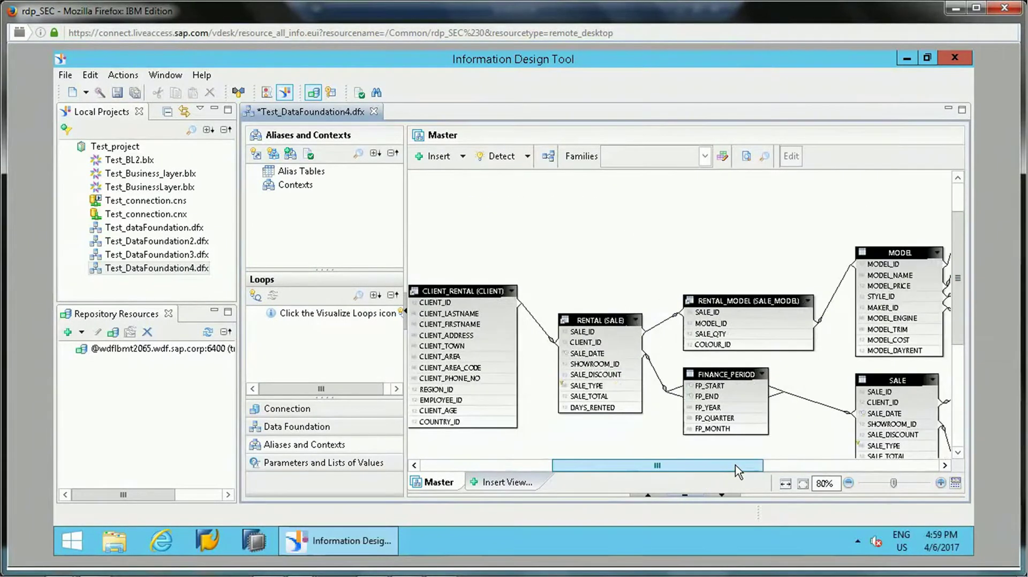
# Step: Show the RENTAL_MODEL context's path in the diagram, dimming tables outside it
pyautogui.click(255, 185)
pyautogui.click(321, 199)
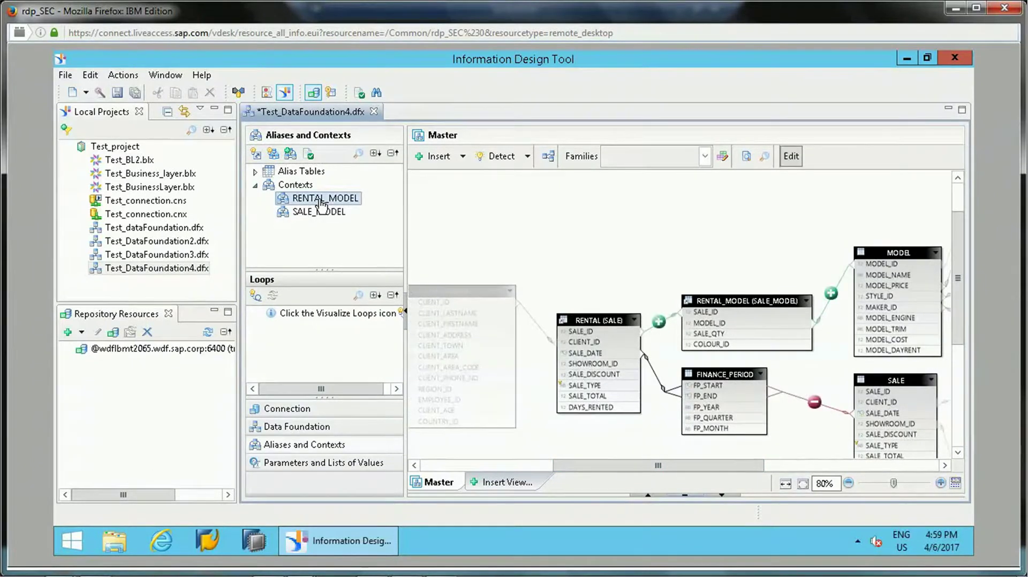
pyautogui.click(549, 161)
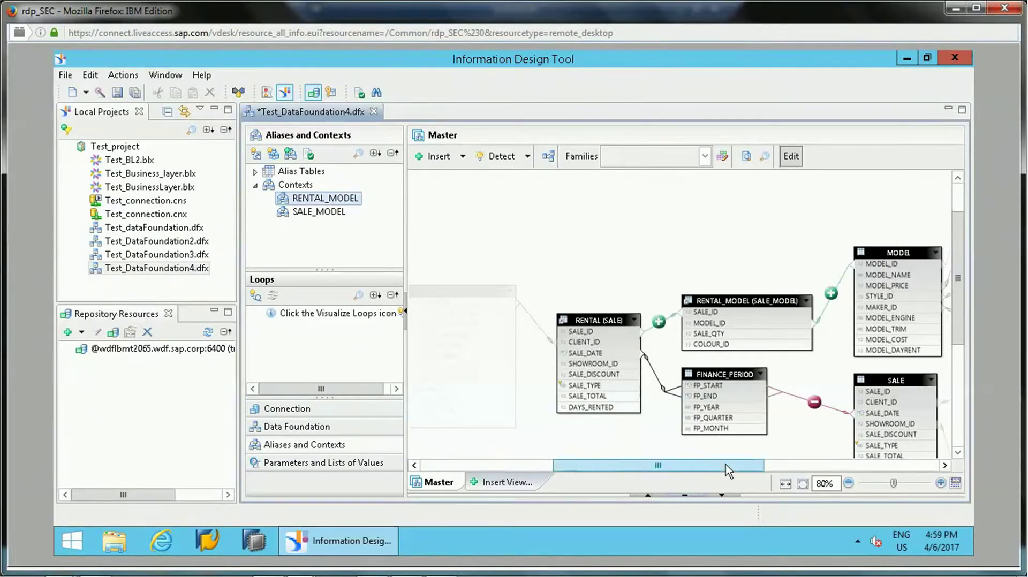
pyautogui.moveTo(752, 464); pyautogui.dragTo(728, 452)
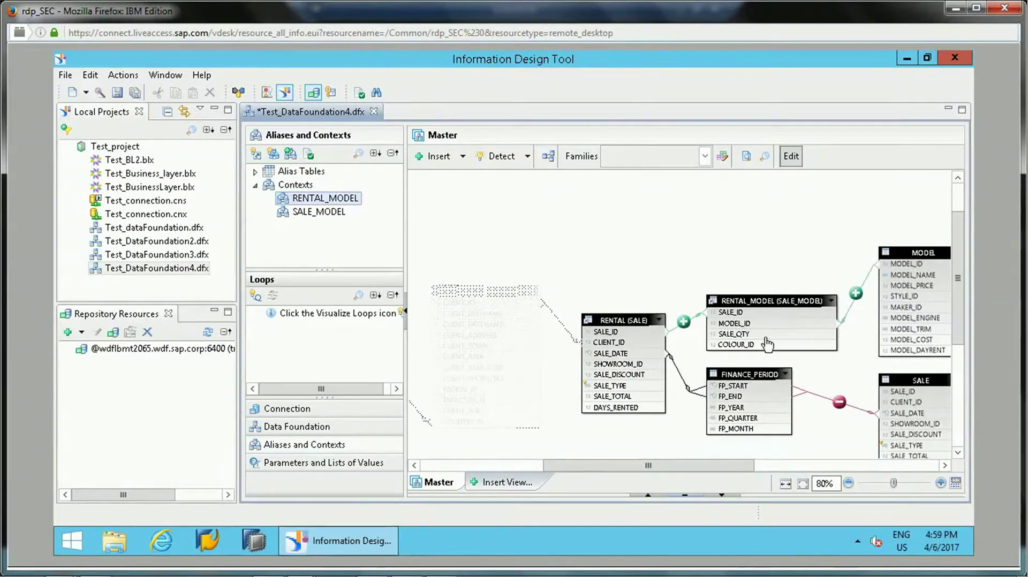
# Step: Show the SALE_MODEL context's path and inspect its joins in the diagram
pyautogui.click(319, 215)
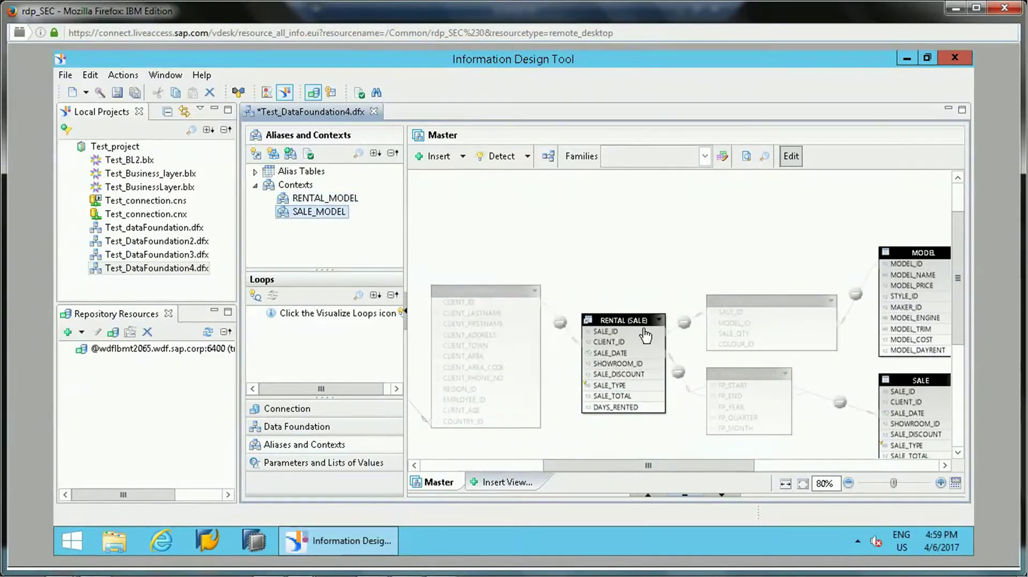
pyautogui.moveTo(962, 327); pyautogui.dragTo(963, 354)
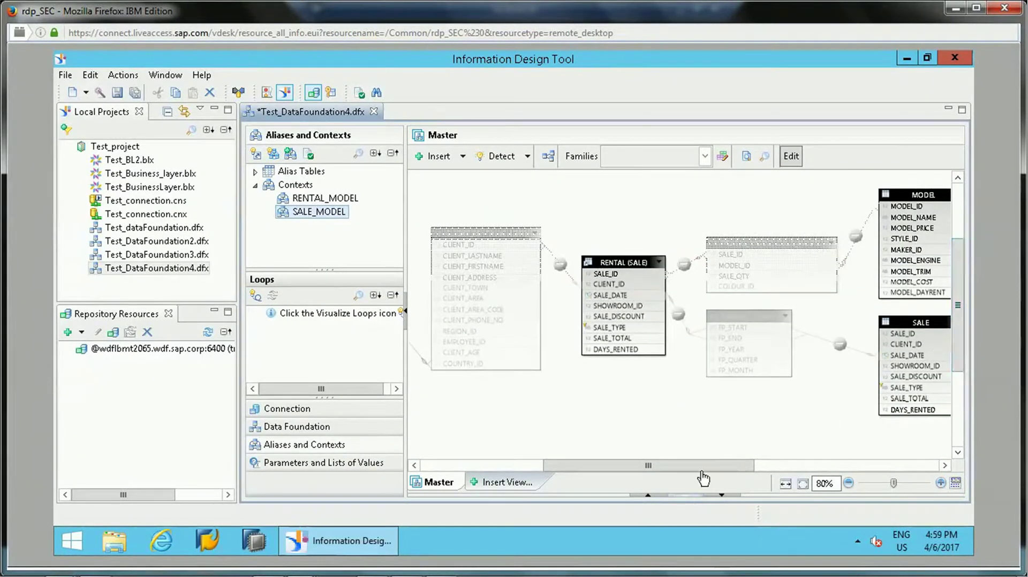
pyautogui.click(853, 465)
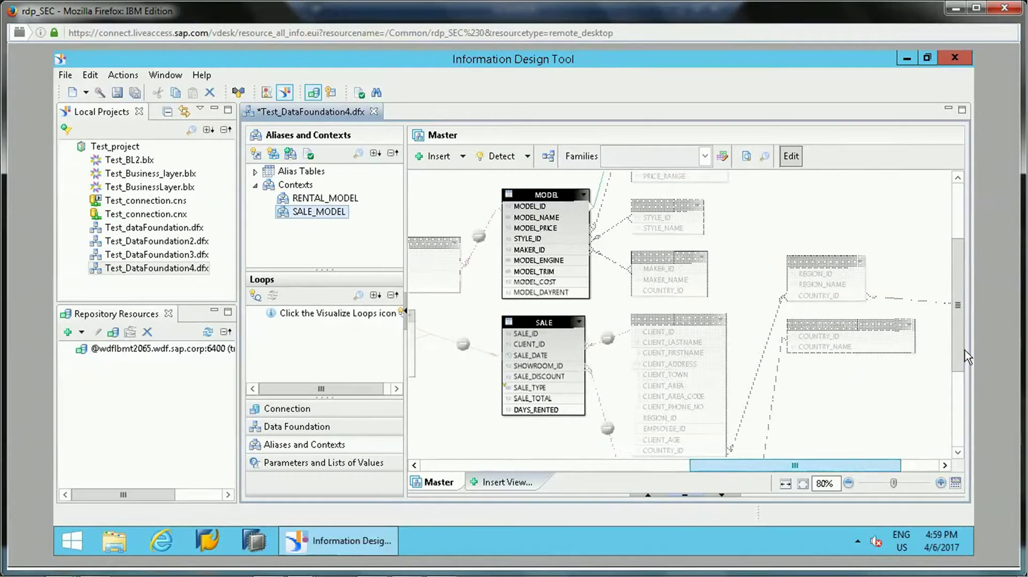
pyautogui.moveTo(964, 350)
pyautogui.mouseDown()
pyautogui.moveTo(961, 275)
pyautogui.moveTo(961, 343)
pyautogui.mouseUp()
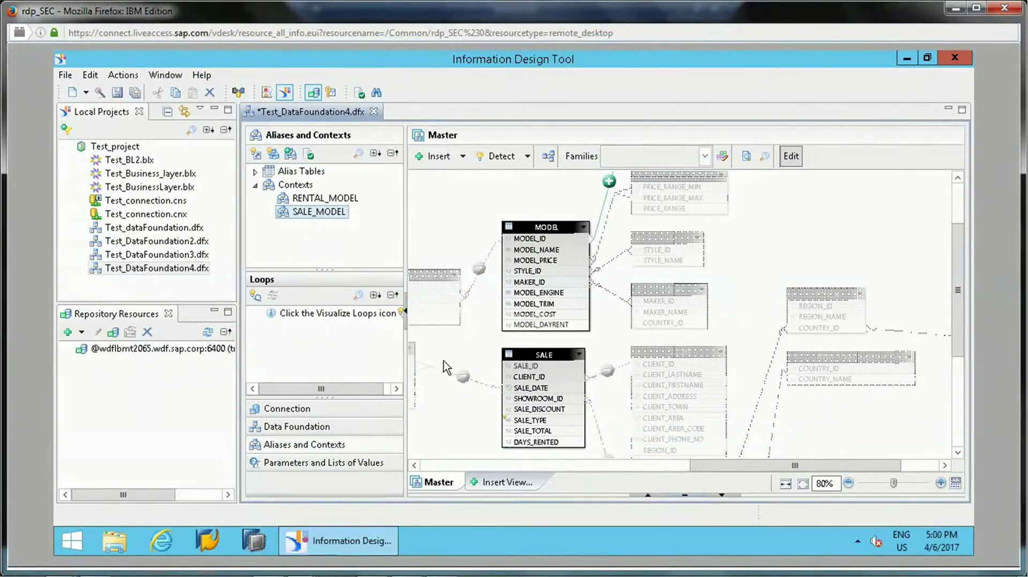
# Step: Switch between the SALE_MODEL and RENTAL_MODEL paths, then put RENTAL_MODEL into edit mode
pyautogui.click(437, 217)
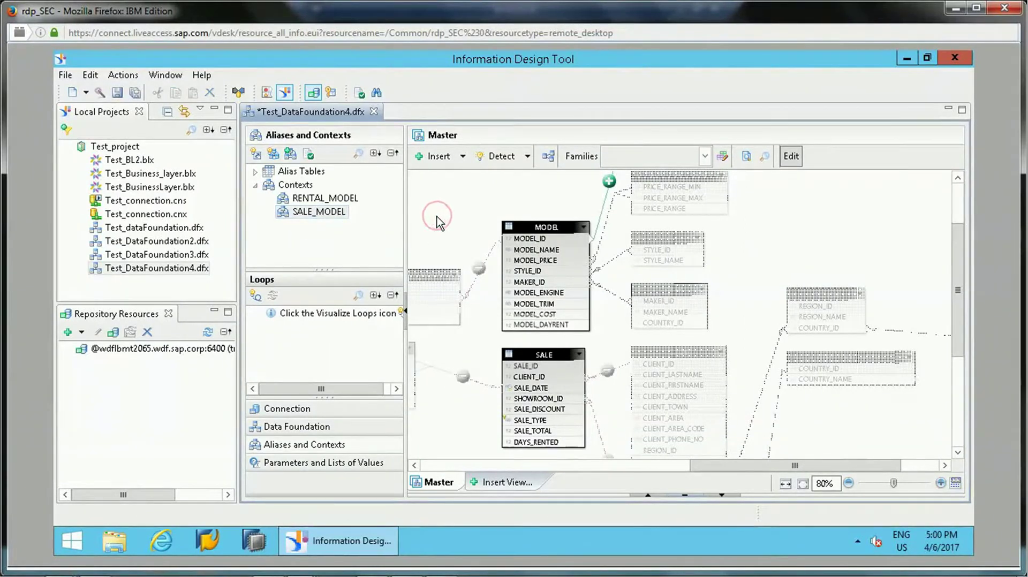
pyautogui.click(316, 214)
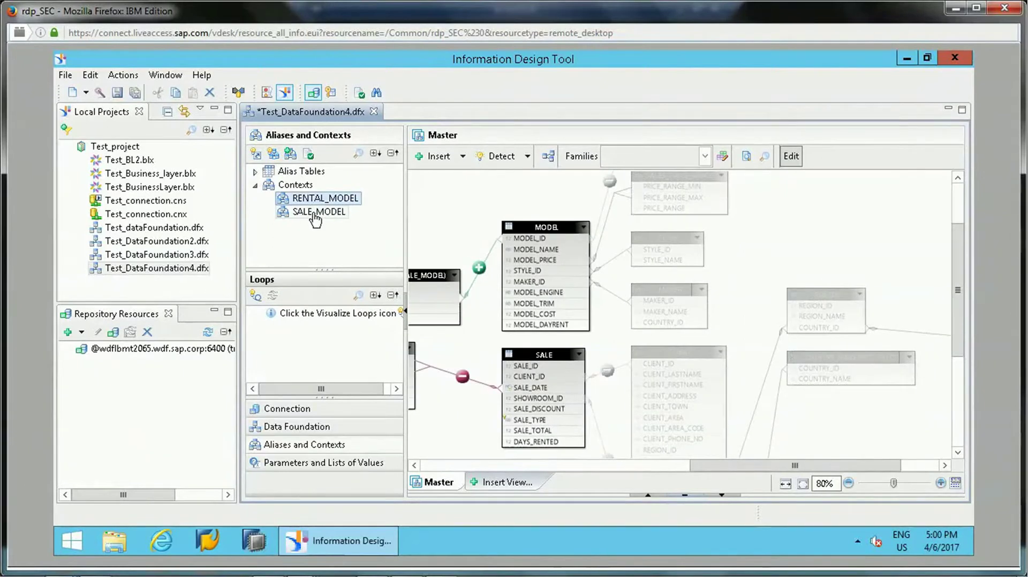
pyautogui.click(319, 201)
pyautogui.doubleClick(325, 201)
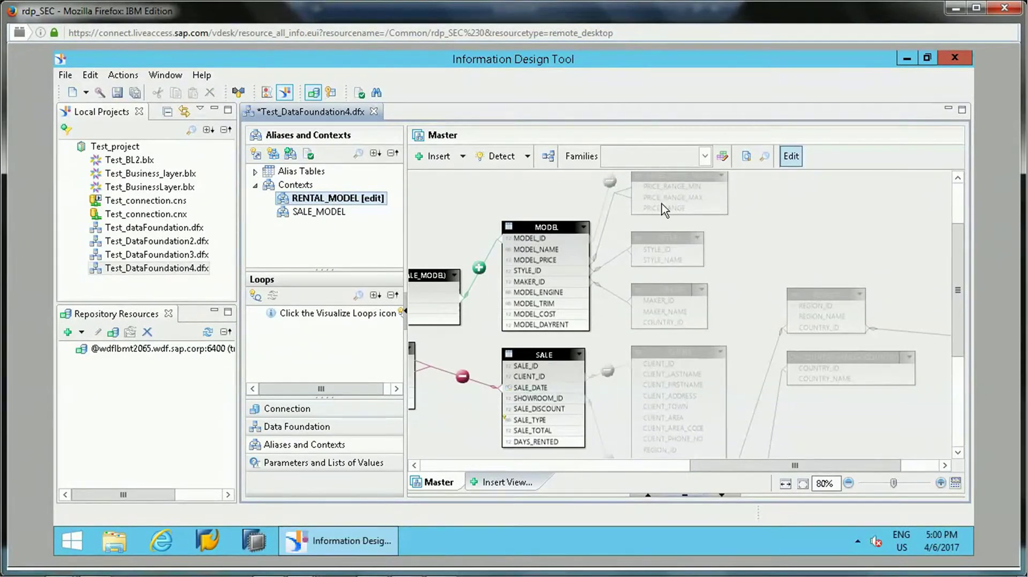
# Step: Exclude the MODEL join from RENTAL_MODEL and finish editing the context
pyautogui.click(479, 268)
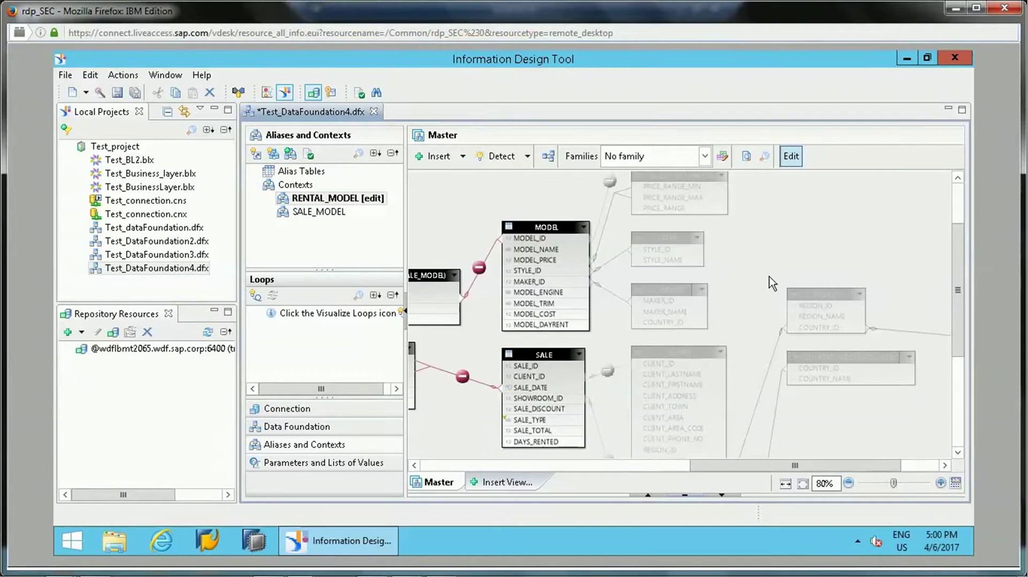
pyautogui.moveTo(958, 257); pyautogui.dragTo(959, 218)
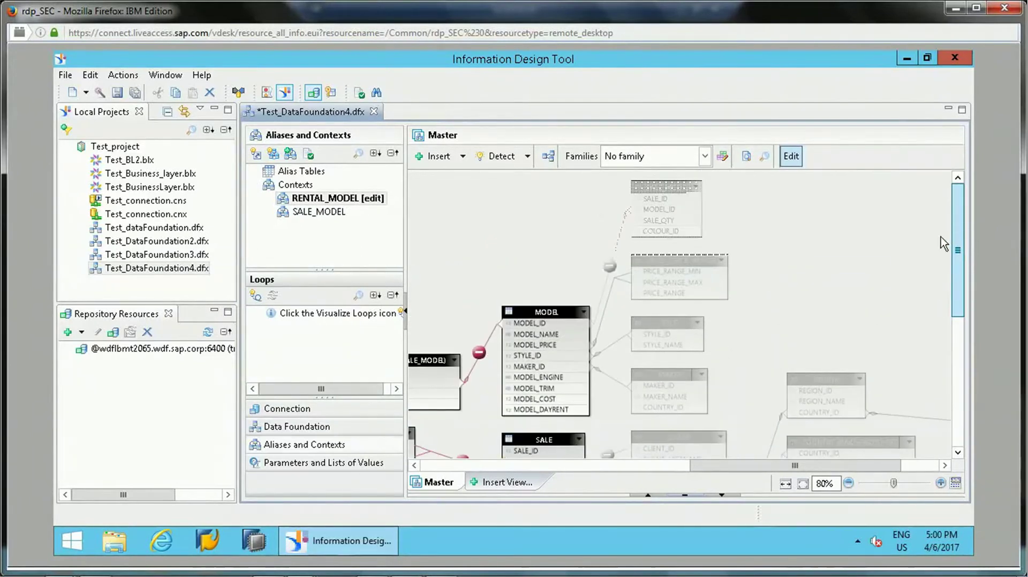
pyautogui.click(547, 475)
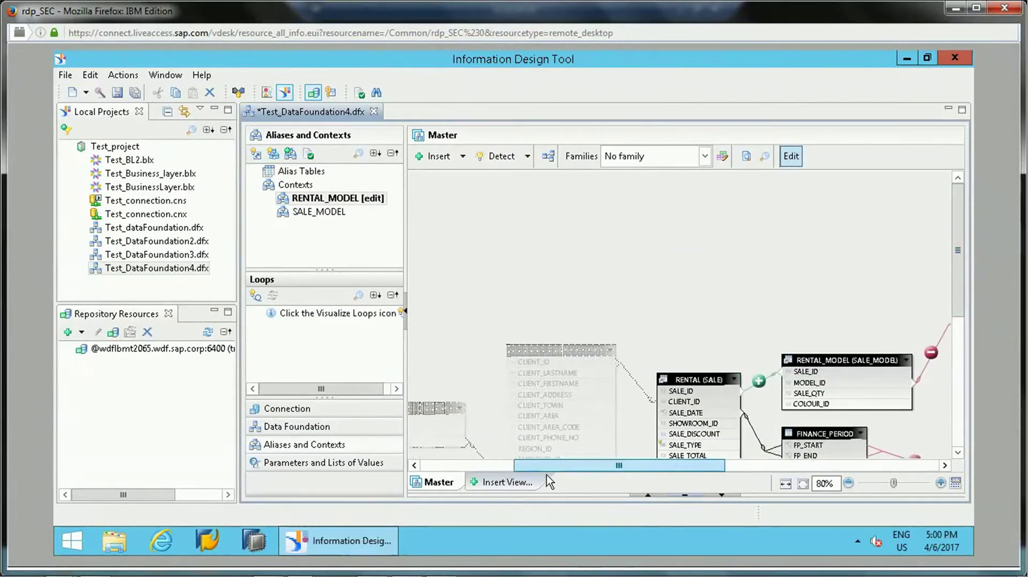
pyautogui.rightClick(320, 197)
pyautogui.click(353, 203)
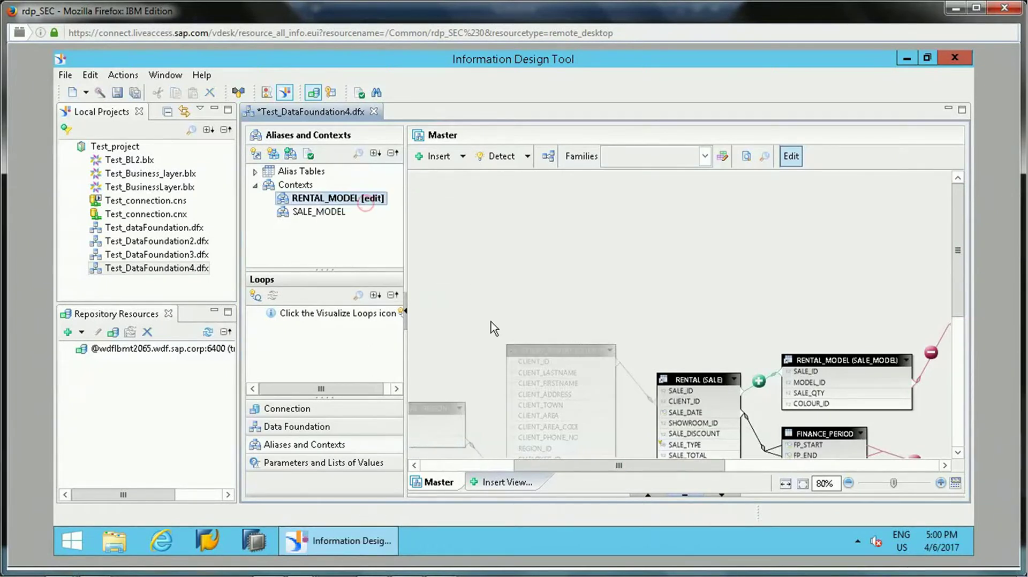
# Step: Run the Check Context integrity rule on RENTAL_MODEL and close the results
pyautogui.click(319, 212)
pyautogui.rightClick(320, 198)
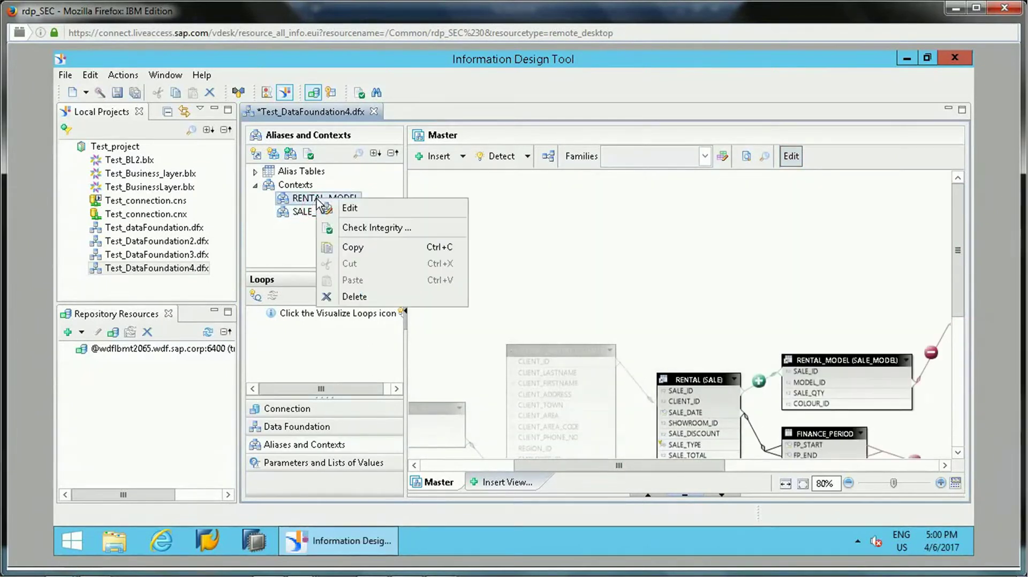
pyautogui.click(353, 225)
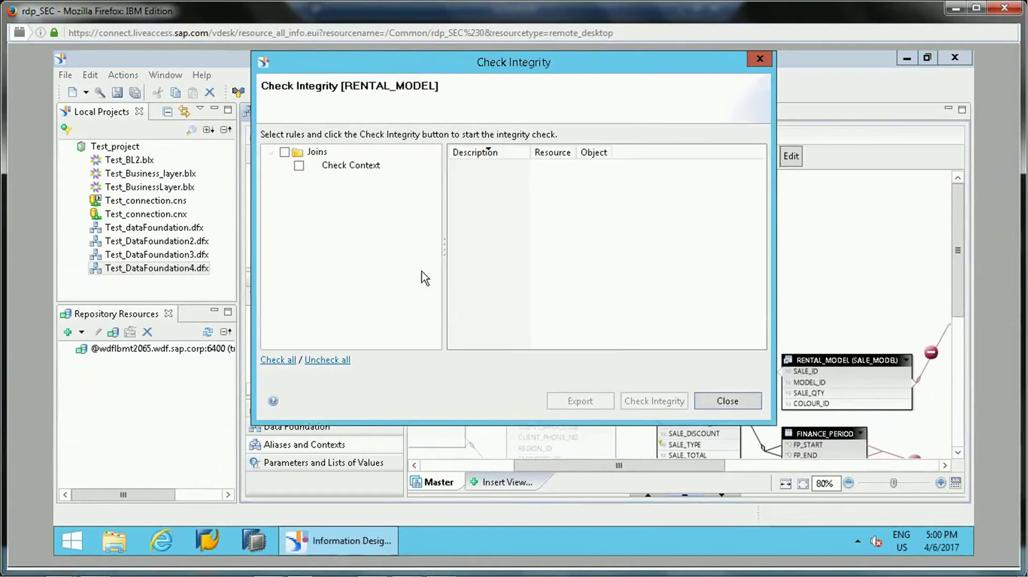
pyautogui.click(296, 166)
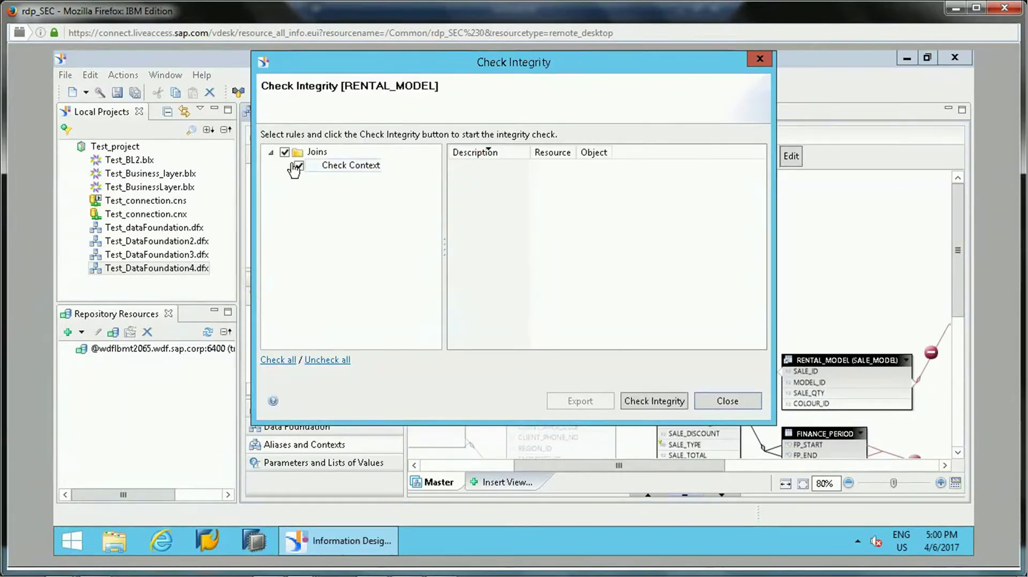
pyautogui.click(656, 401)
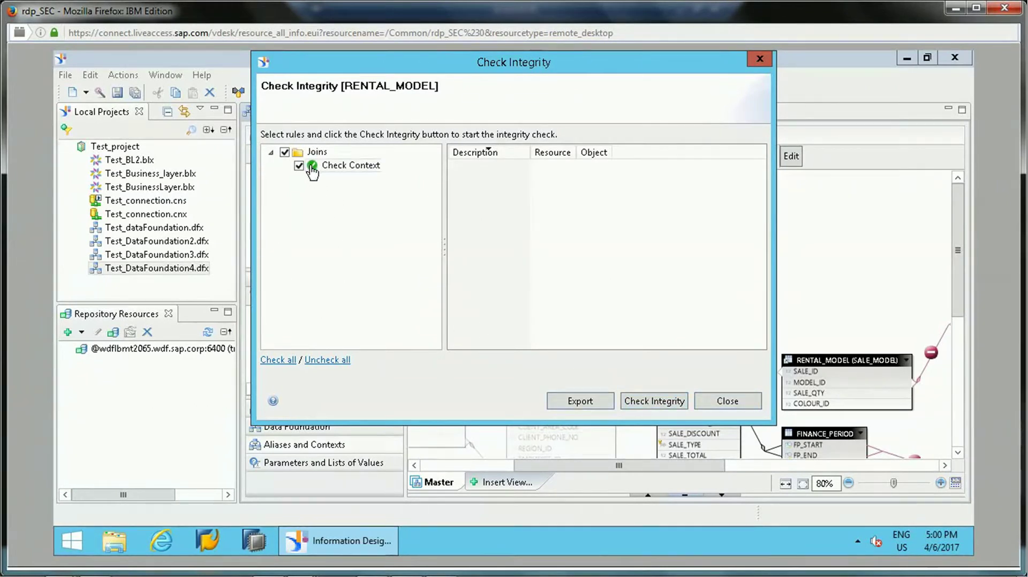
pyautogui.click(727, 401)
# Step: Run the Check Context integrity rule on SALE_MODEL and close the results
pyautogui.rightClick(313, 212)
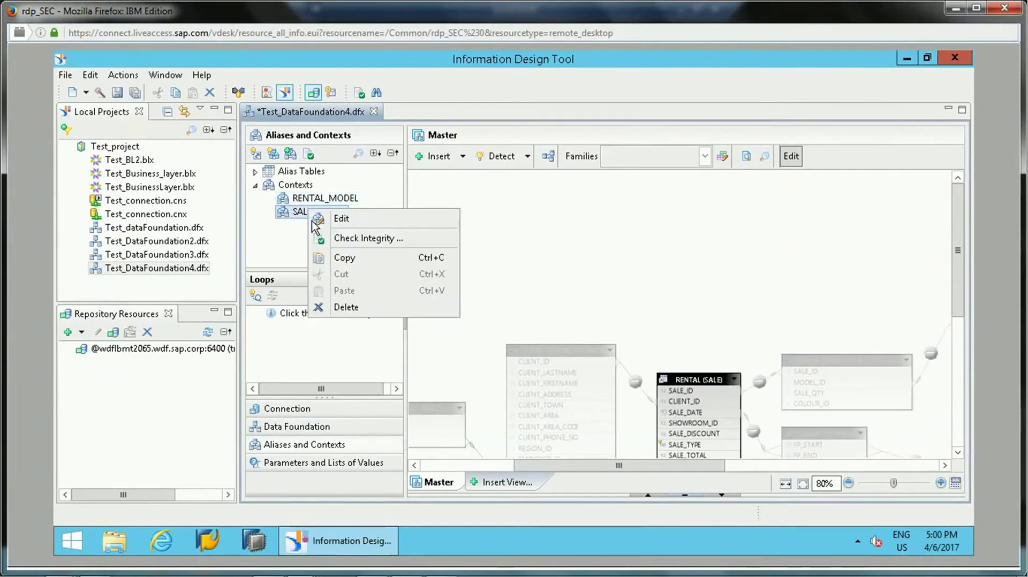
pyautogui.click(353, 238)
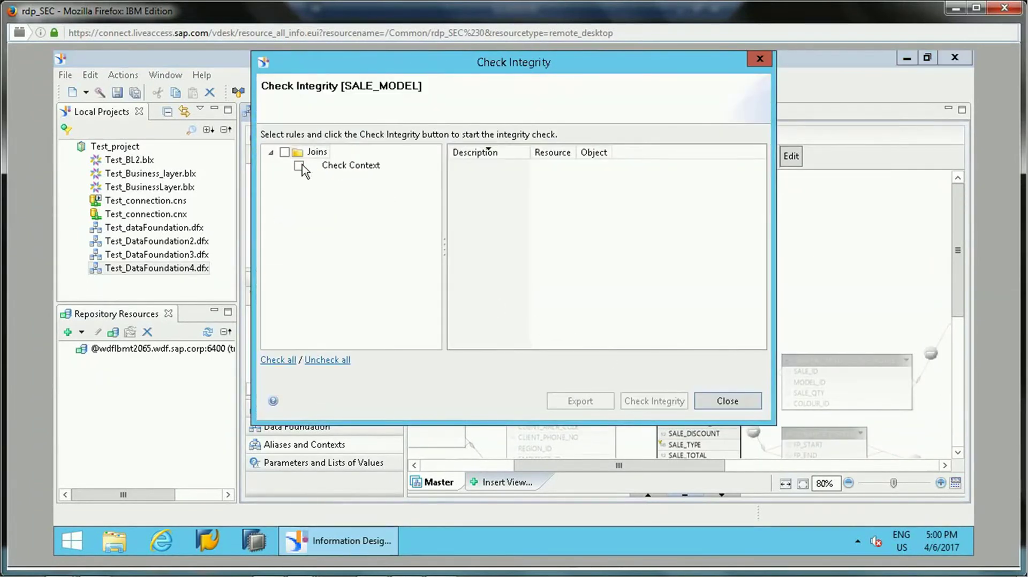
pyautogui.click(299, 166)
pyautogui.click(655, 402)
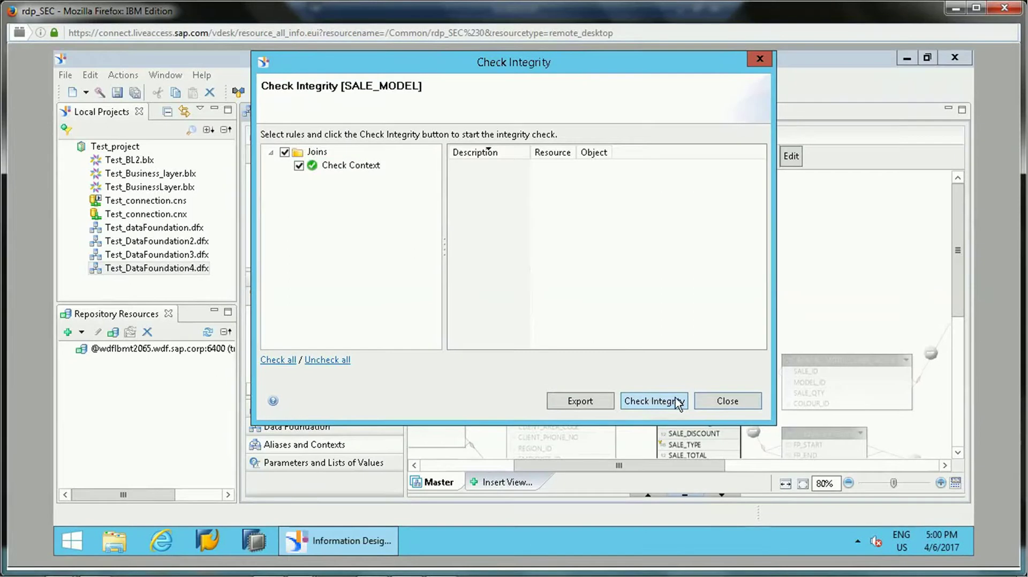
pyautogui.click(727, 401)
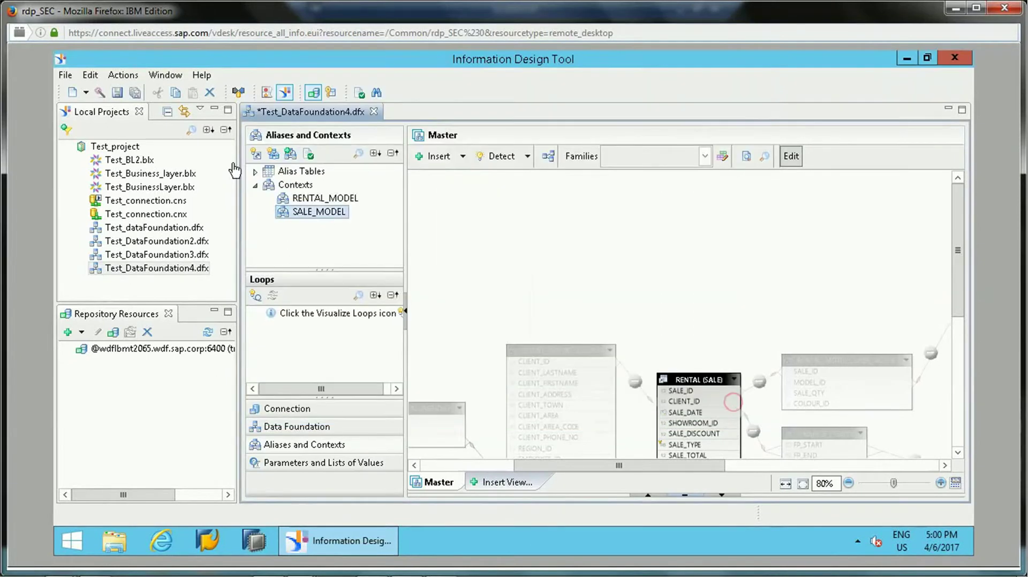
pyautogui.click(122, 74)
# Step: Detect contexts again, insert only the SALE context, and show its path in the diagram
pyautogui.moveTo(152, 154)
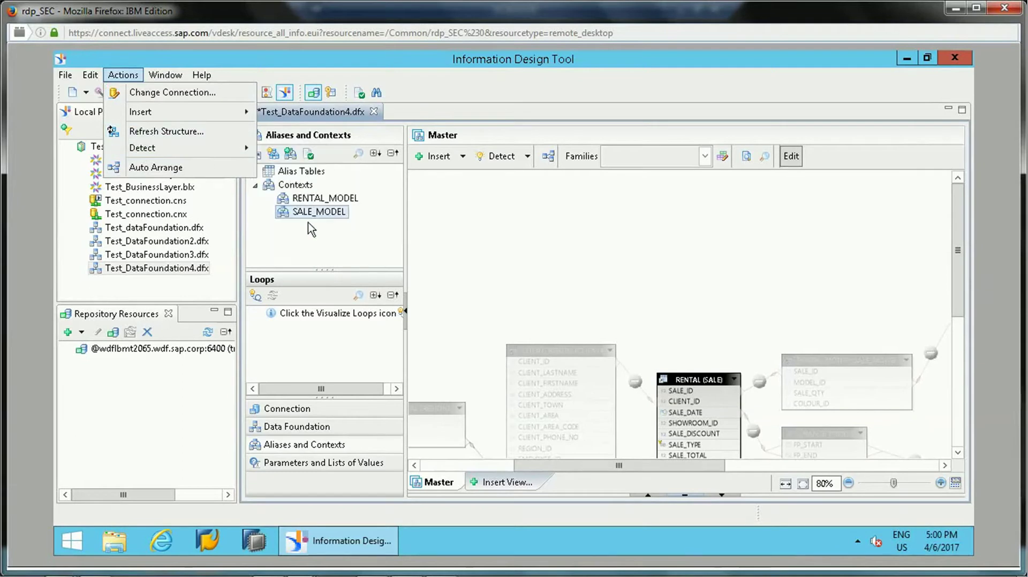
pyautogui.moveTo(184, 151)
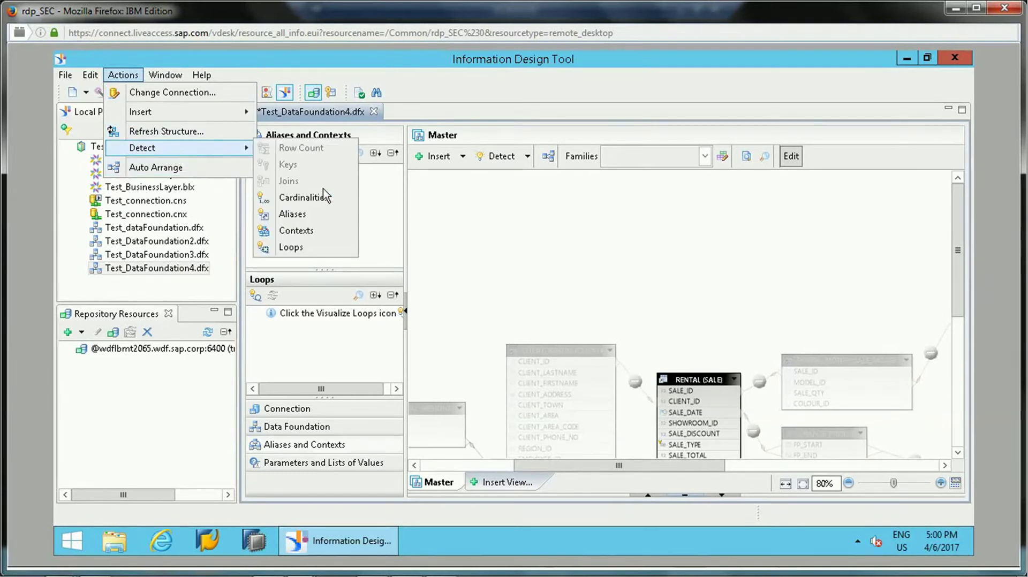
pyautogui.click(313, 235)
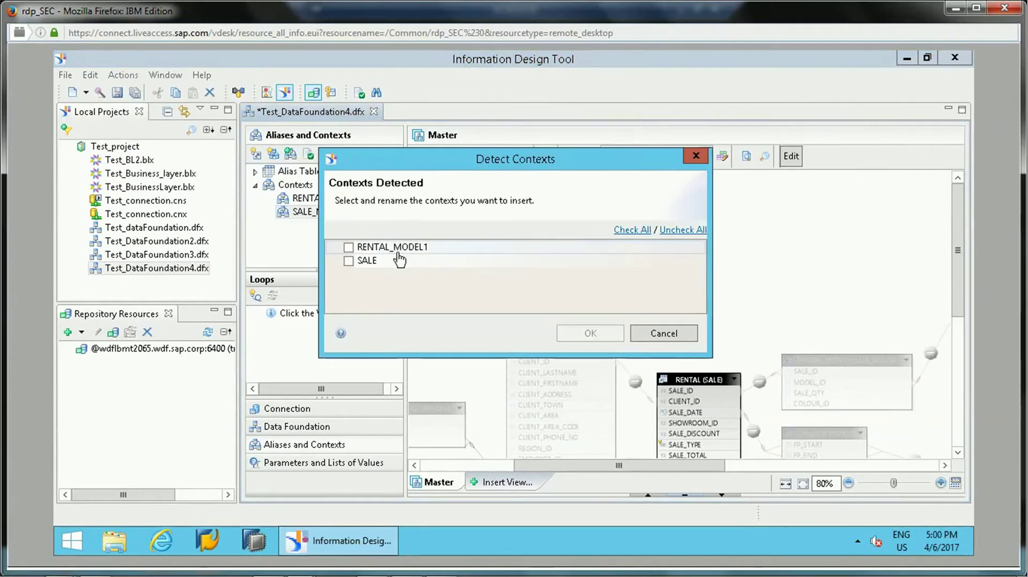
pyautogui.click(348, 262)
pyautogui.click(589, 333)
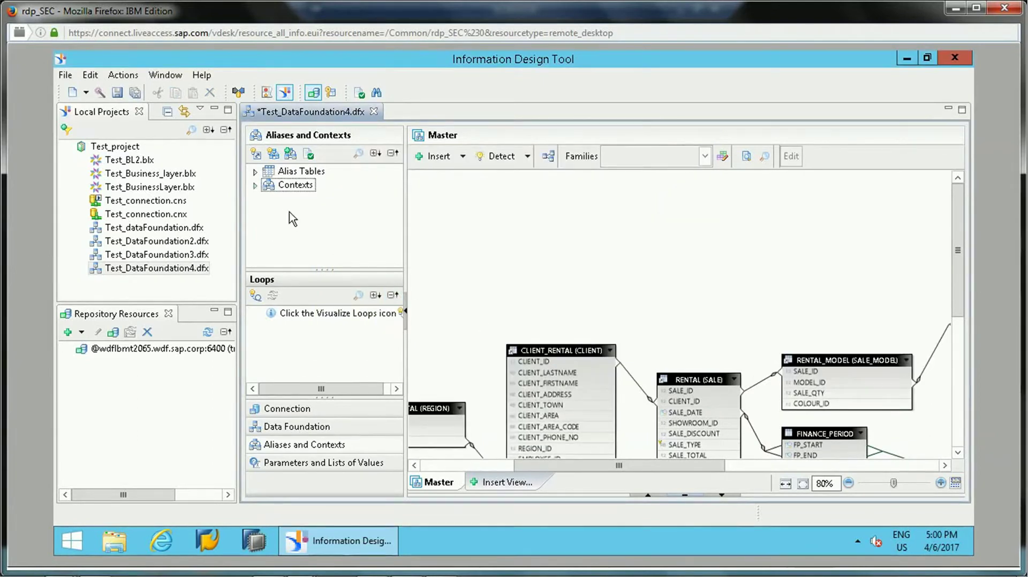
pyautogui.click(255, 185)
pyautogui.click(311, 215)
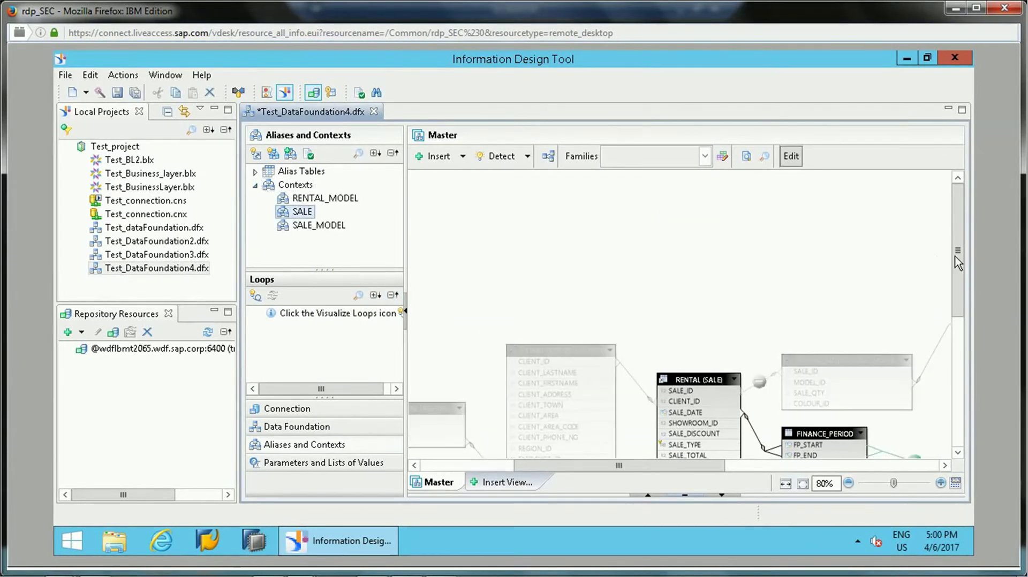
pyautogui.moveTo(968, 338)
pyautogui.mouseDown()
pyautogui.moveTo(972, 371)
pyautogui.moveTo(963, 348)
pyautogui.mouseUp()
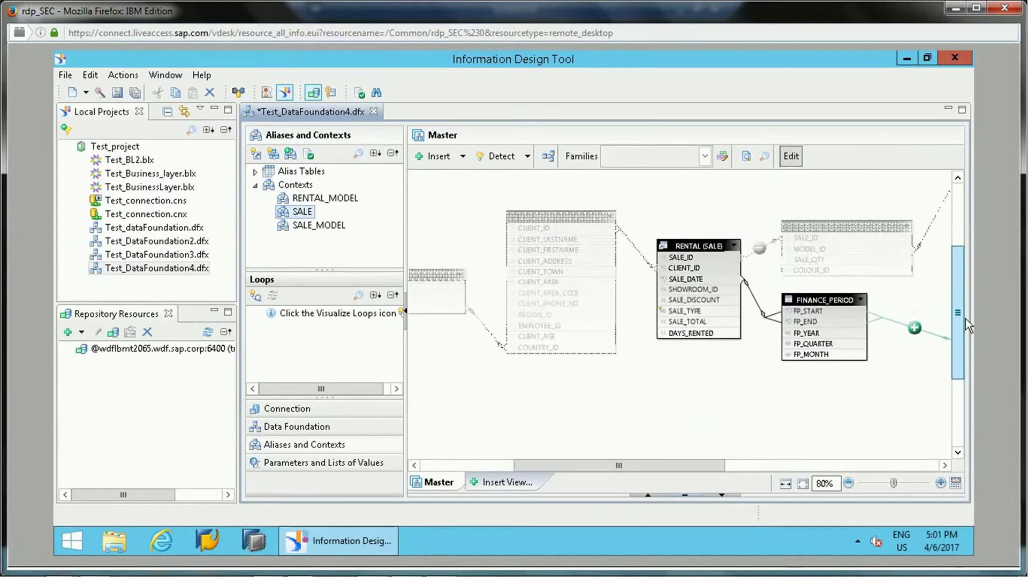
pyautogui.moveTo(683, 461); pyautogui.dragTo(752, 458)
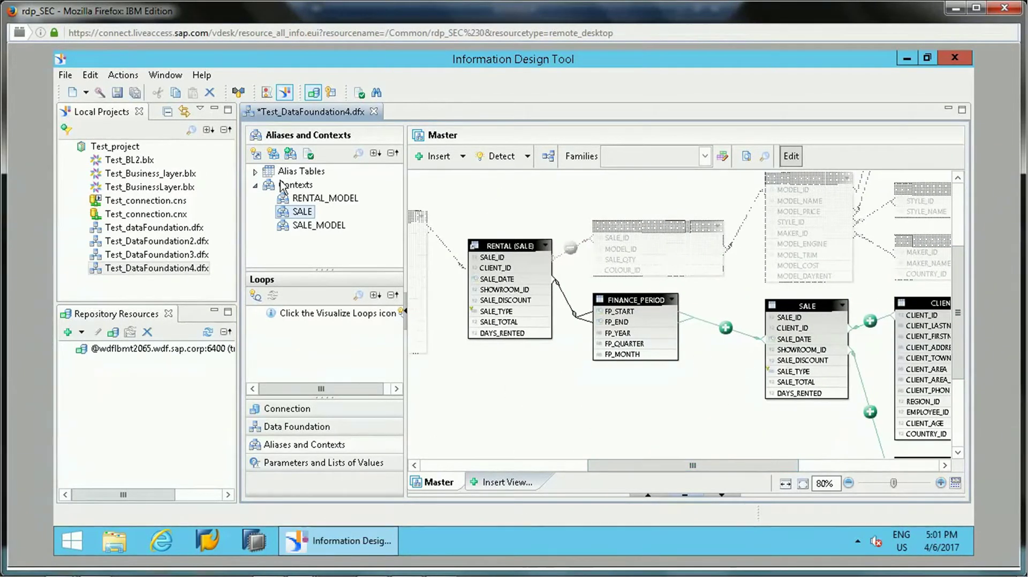
pyautogui.click(296, 197)
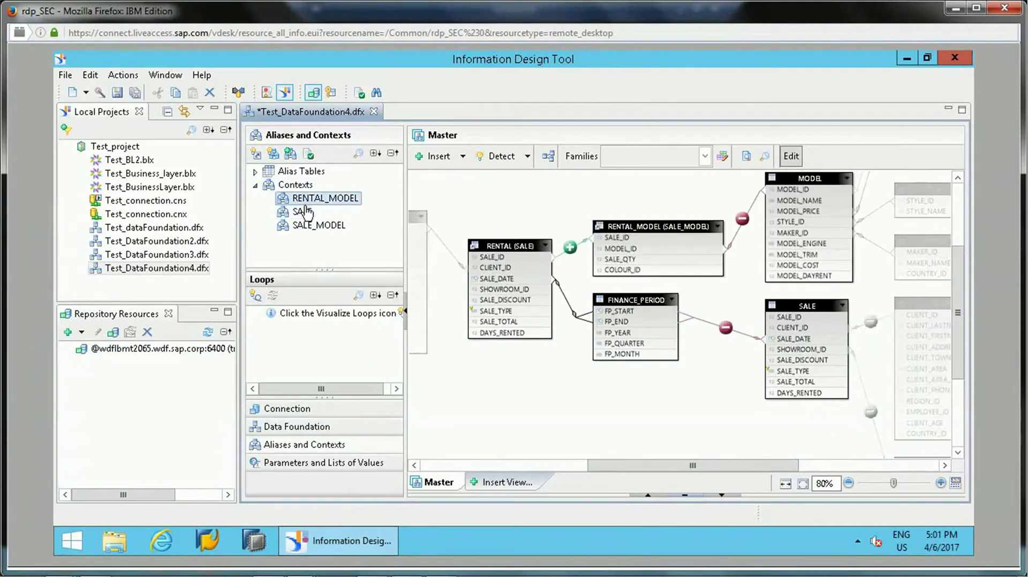
pyautogui.click(304, 214)
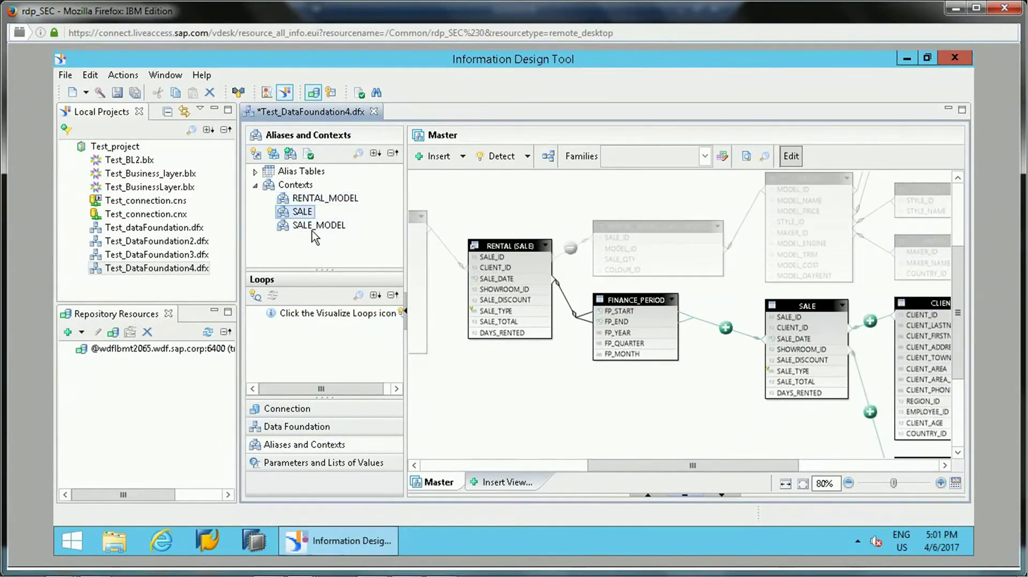
pyautogui.click(315, 230)
pyautogui.click(310, 198)
pyautogui.click(303, 212)
pyautogui.click(303, 201)
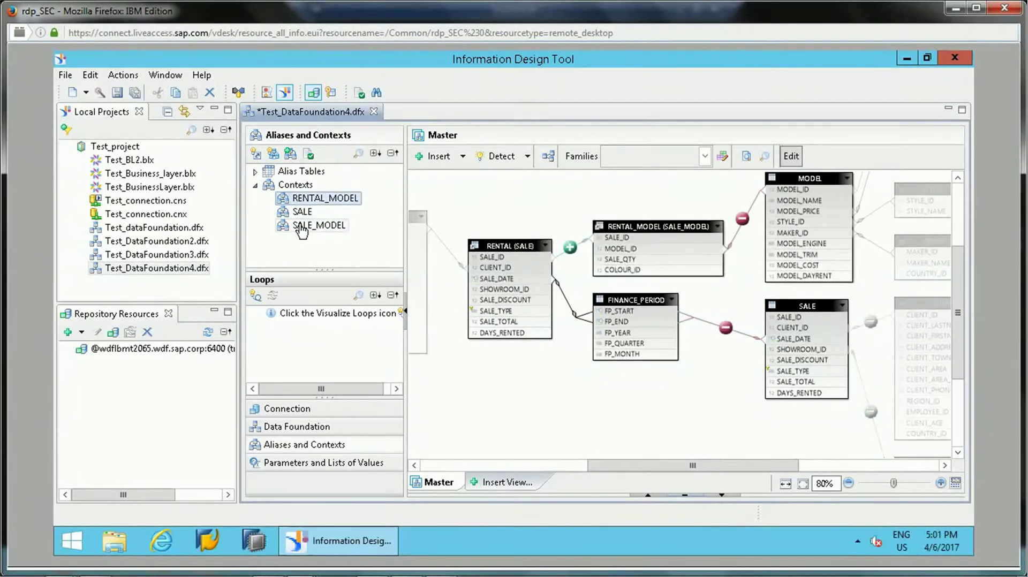
pyautogui.click(301, 211)
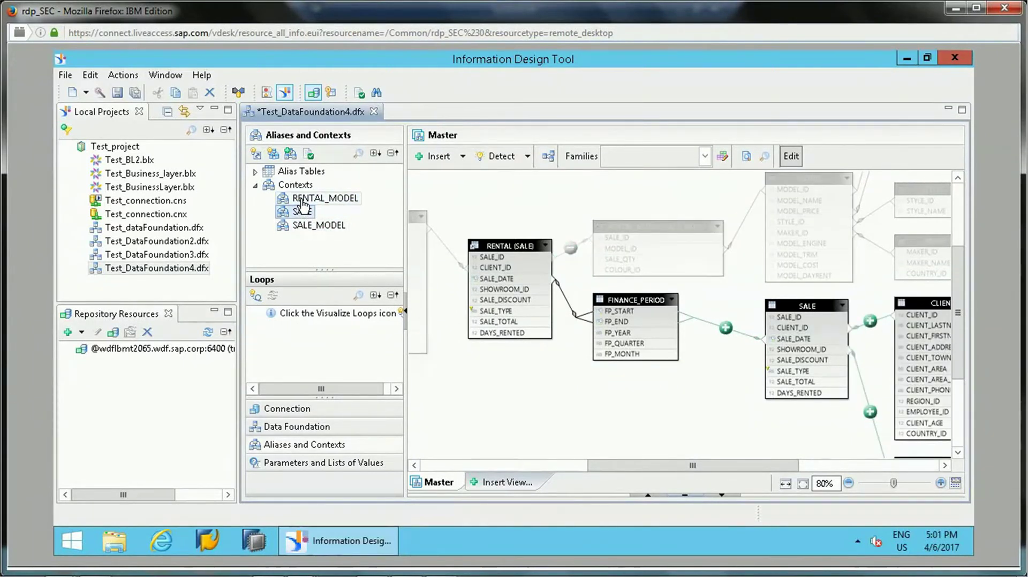
pyautogui.click(302, 200)
pyautogui.click(301, 225)
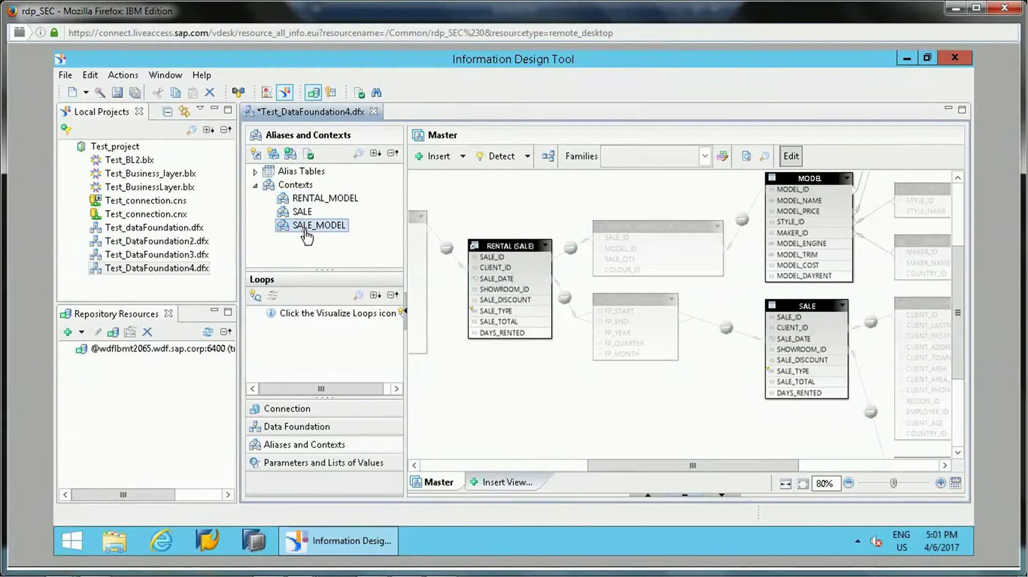
pyautogui.click(303, 215)
pyautogui.click(302, 198)
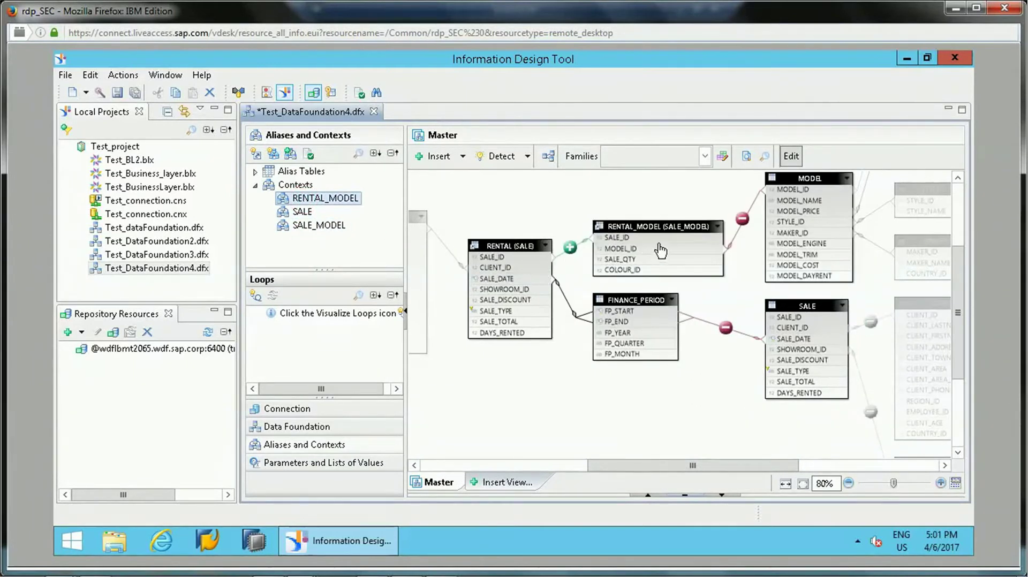
pyautogui.click(300, 214)
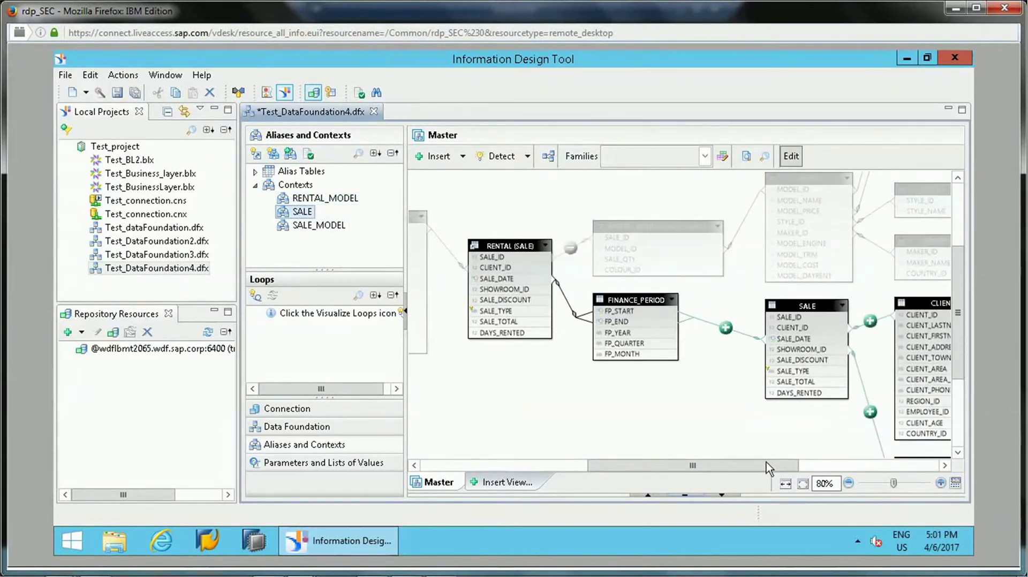
pyautogui.click(823, 465)
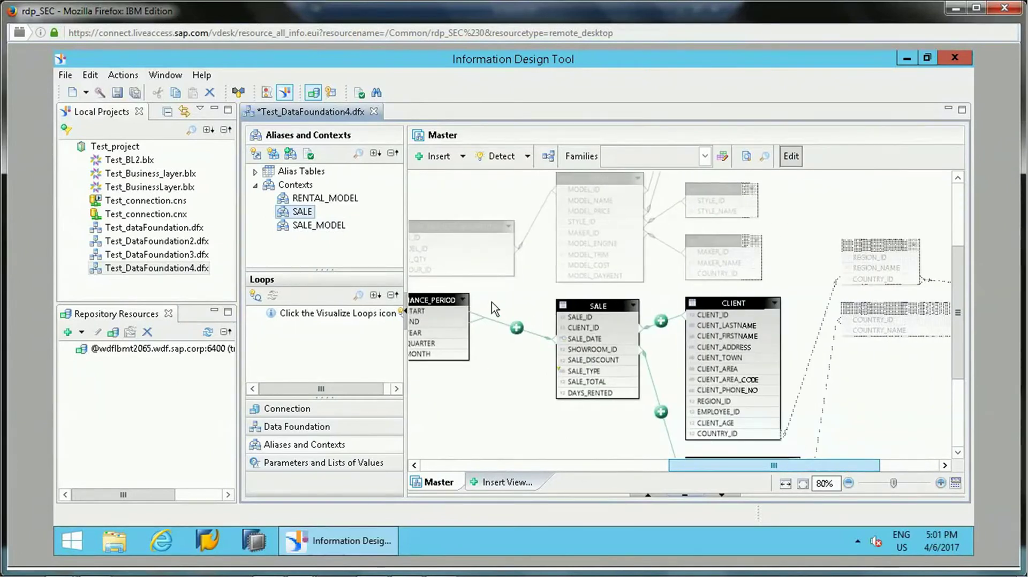
pyautogui.scroll(3, 958, 321)
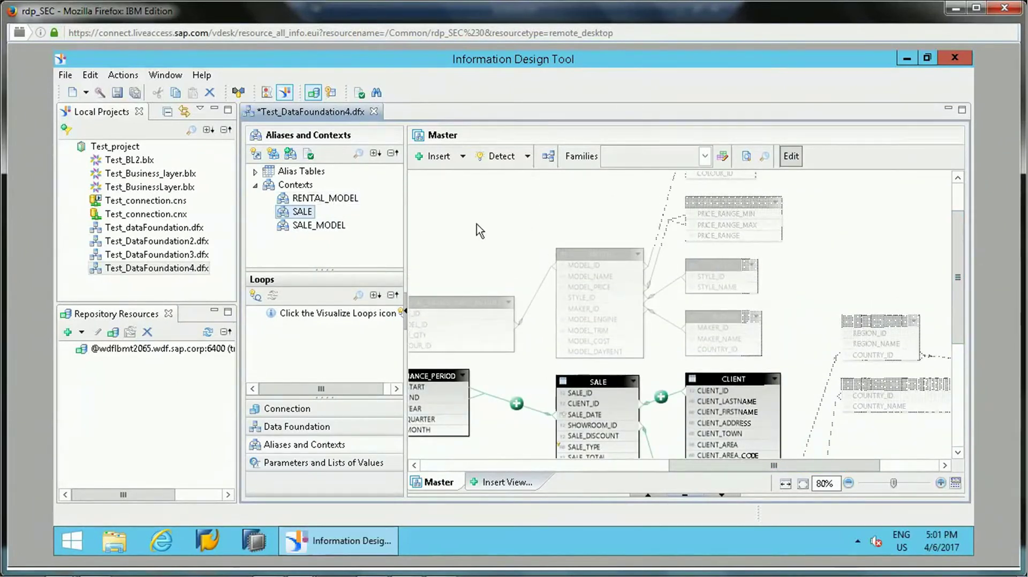
pyautogui.click(295, 185)
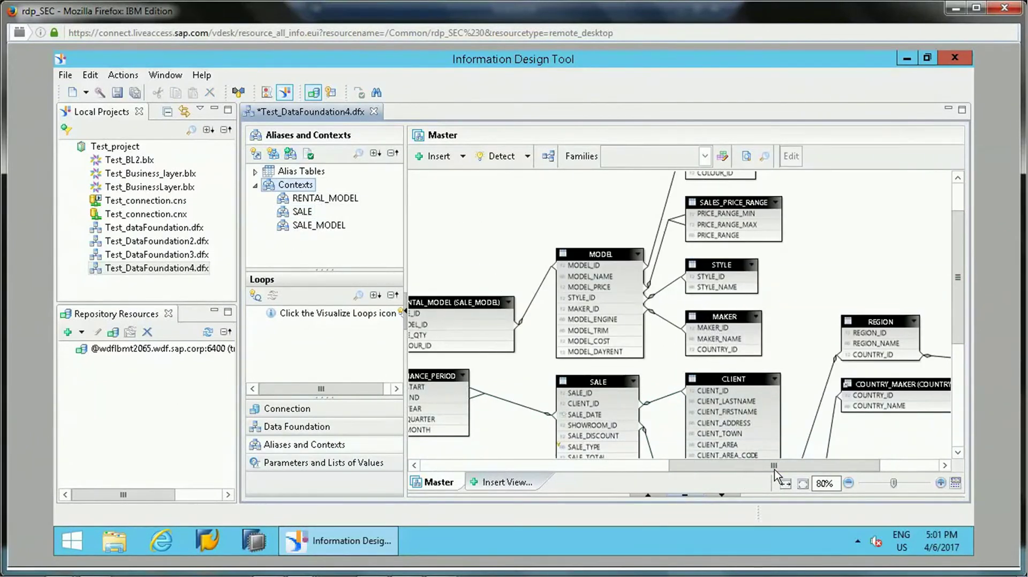
pyautogui.moveTo(774, 466); pyautogui.dragTo(867, 471)
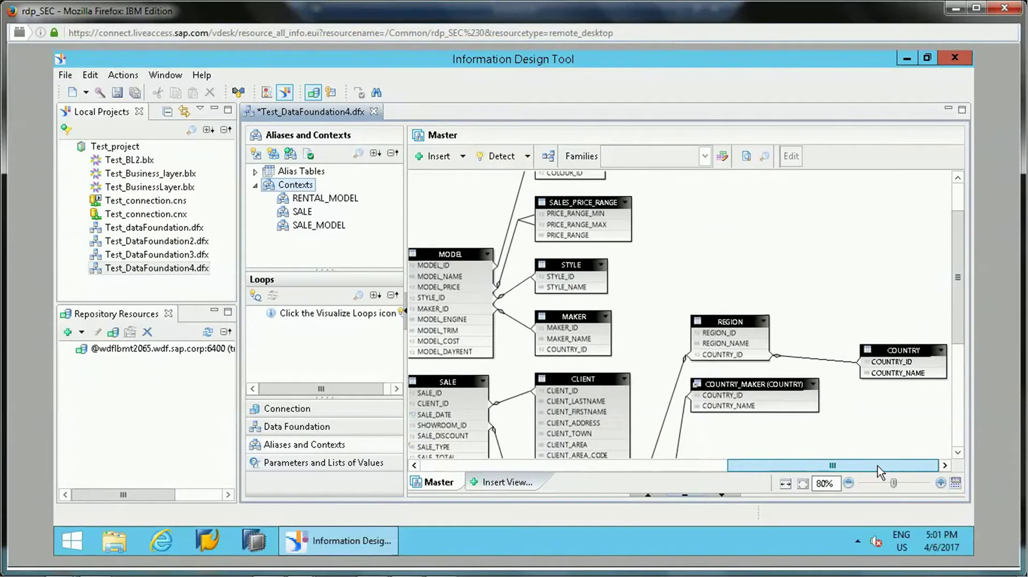
pyautogui.moveTo(739, 465); pyautogui.dragTo(578, 464)
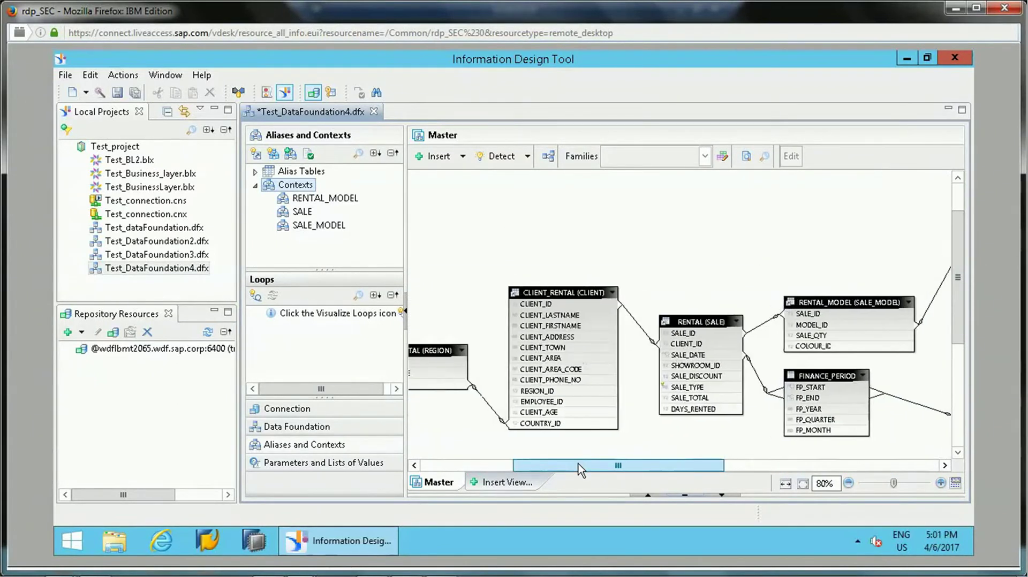
pyautogui.moveTo(966, 384); pyautogui.dragTo(956, 470)
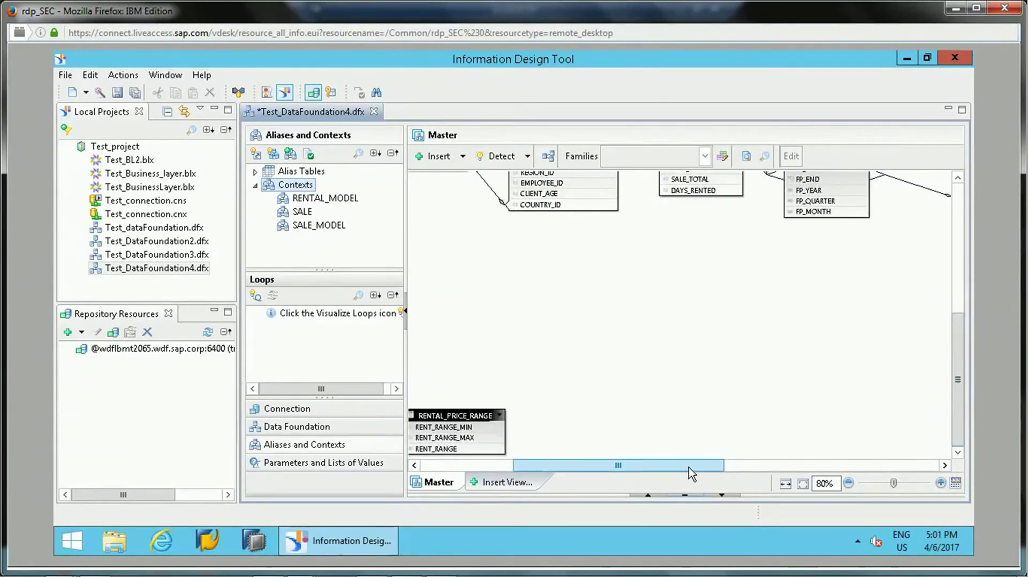
pyautogui.moveTo(705, 467); pyautogui.dragTo(888, 481)
pyautogui.moveTo(956, 388); pyautogui.dragTo(953, 317)
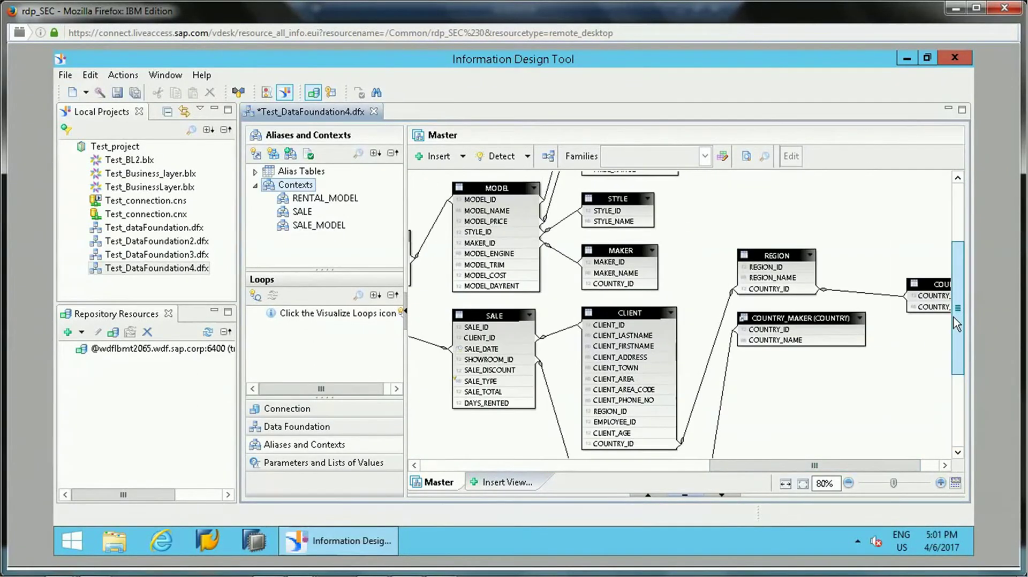
pyautogui.click(313, 203)
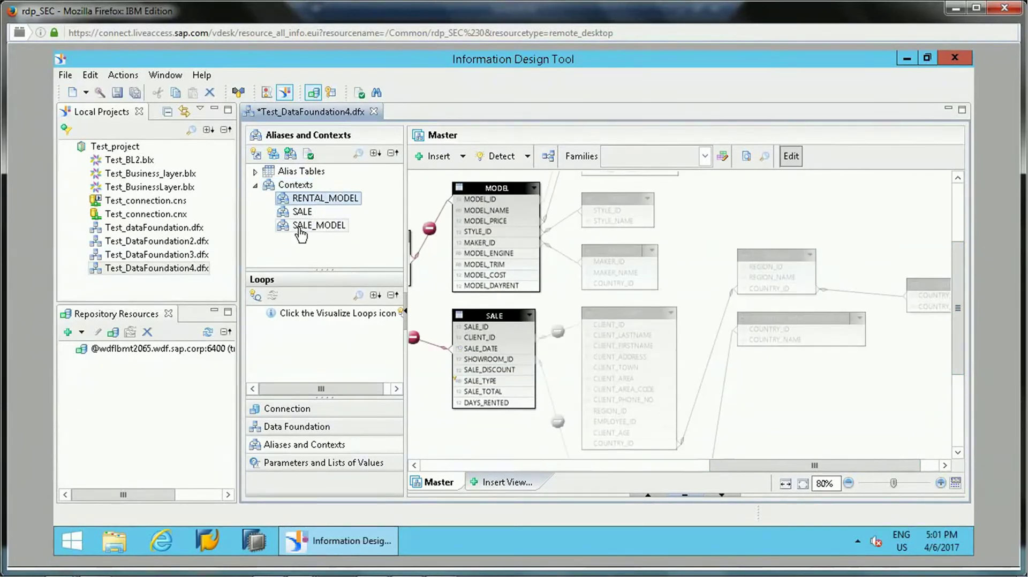
pyautogui.click(299, 213)
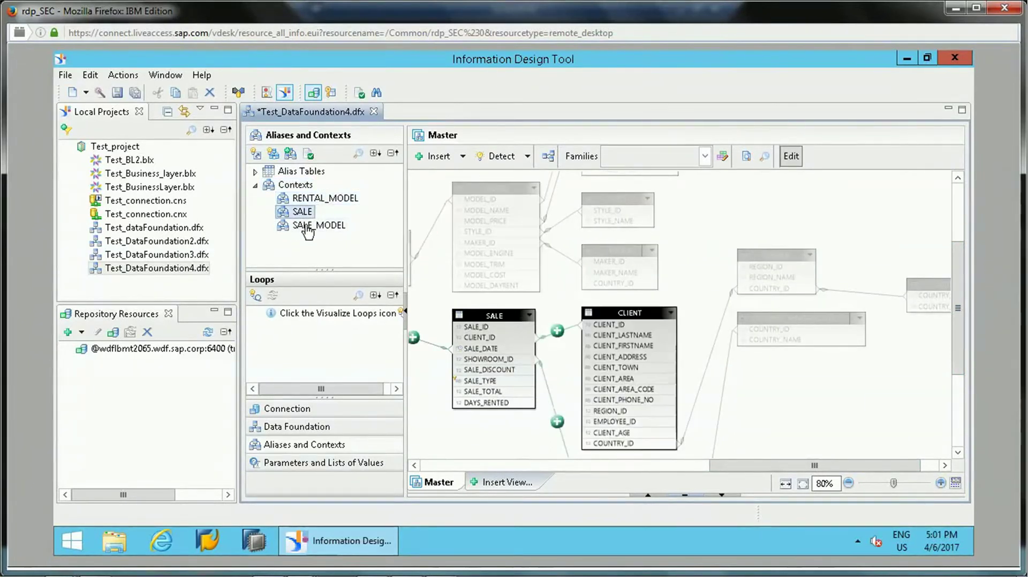
pyautogui.click(305, 226)
pyautogui.click(303, 213)
pyautogui.click(302, 199)
pyautogui.click(301, 213)
pyautogui.click(304, 227)
pyautogui.click(303, 213)
pyautogui.click(303, 199)
pyautogui.click(303, 213)
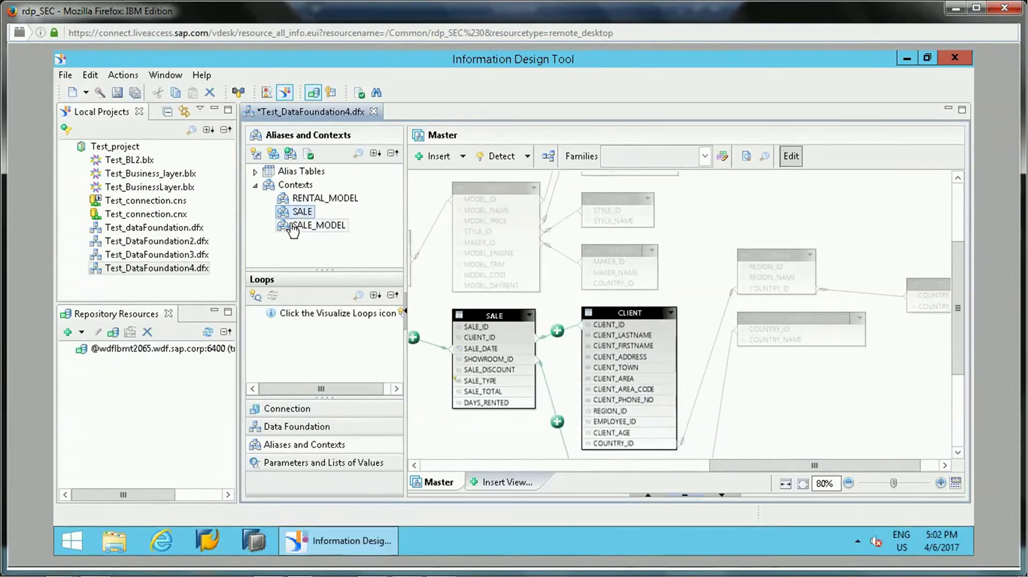
# Step: Edit RENTAL_MODEL, flip between SALE and RENTAL_MODEL, then select the Contexts group to clear highlighting
pyautogui.rightClick(321, 197)
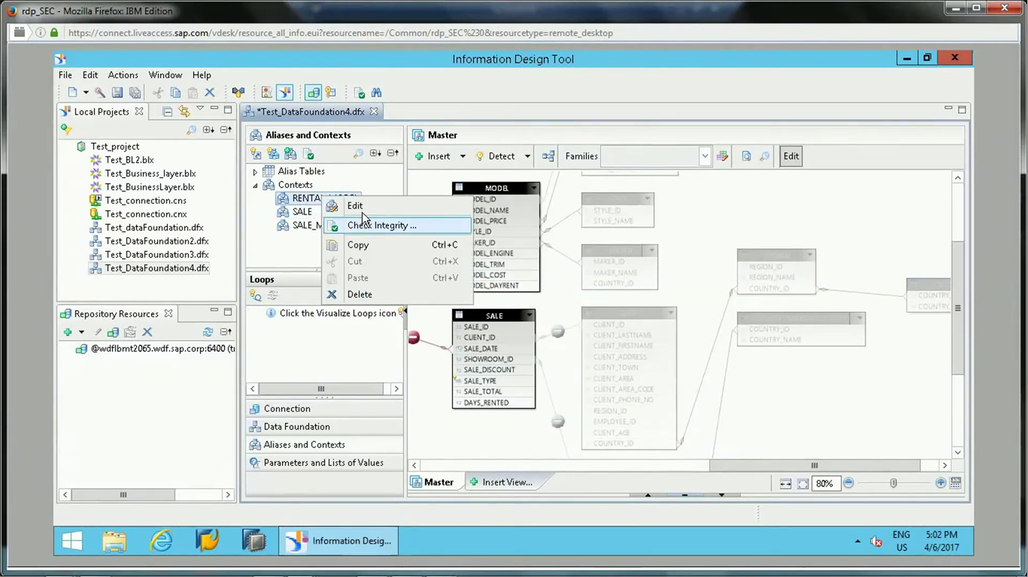
pyautogui.click(353, 205)
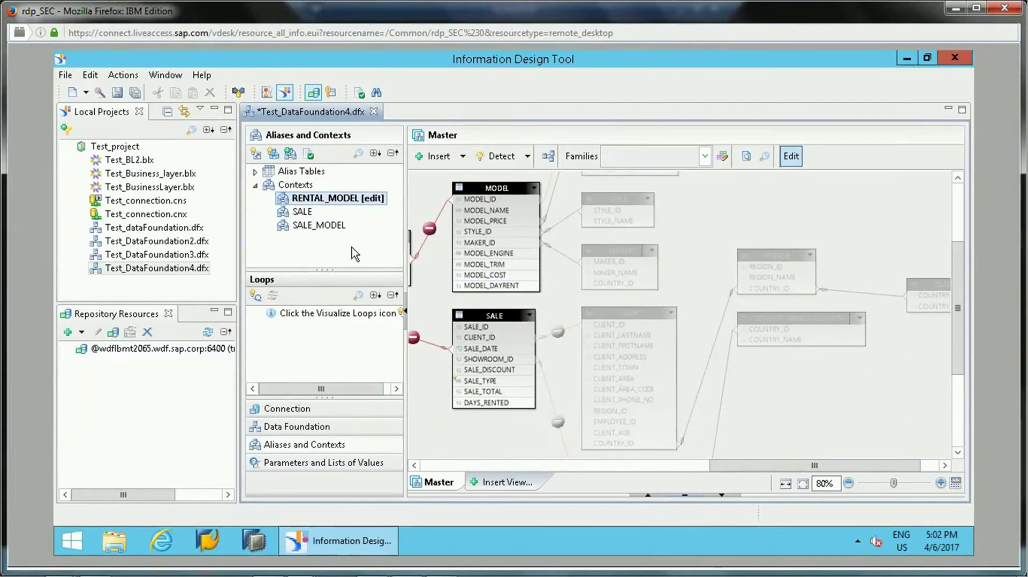
pyautogui.click(316, 211)
pyautogui.click(317, 201)
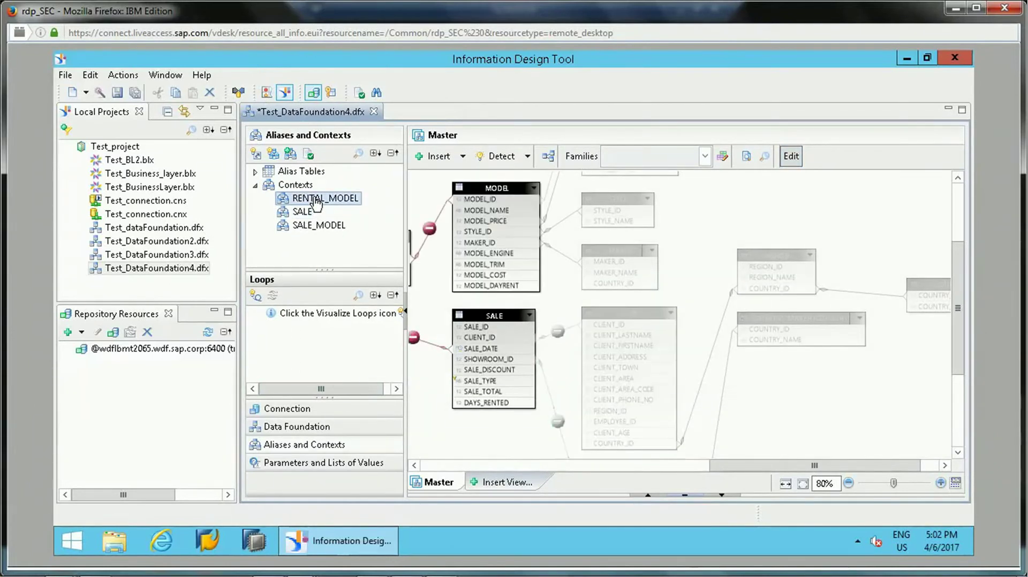
pyautogui.press('Up')
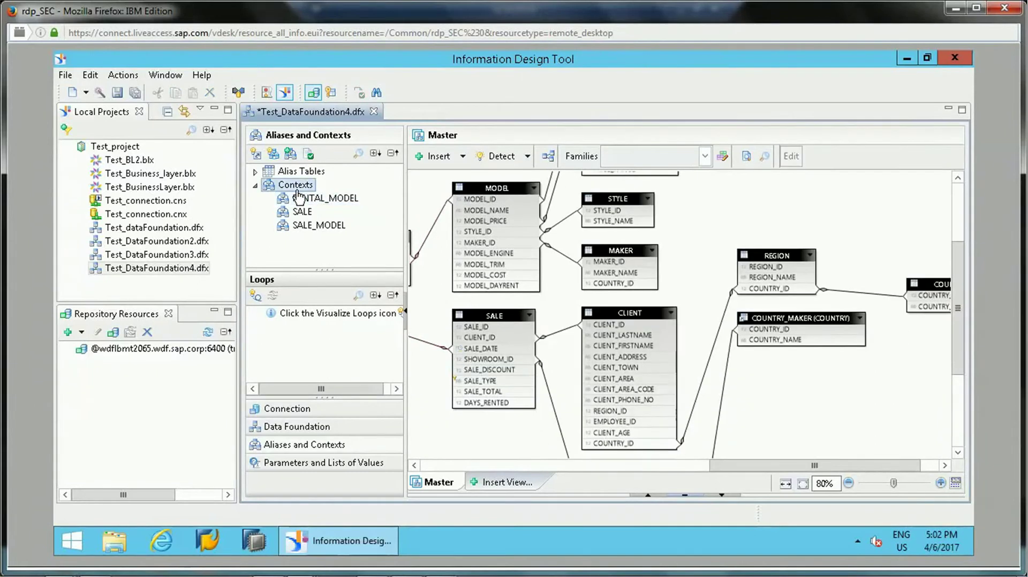
pyautogui.rightClick(292, 190)
pyautogui.click(275, 269)
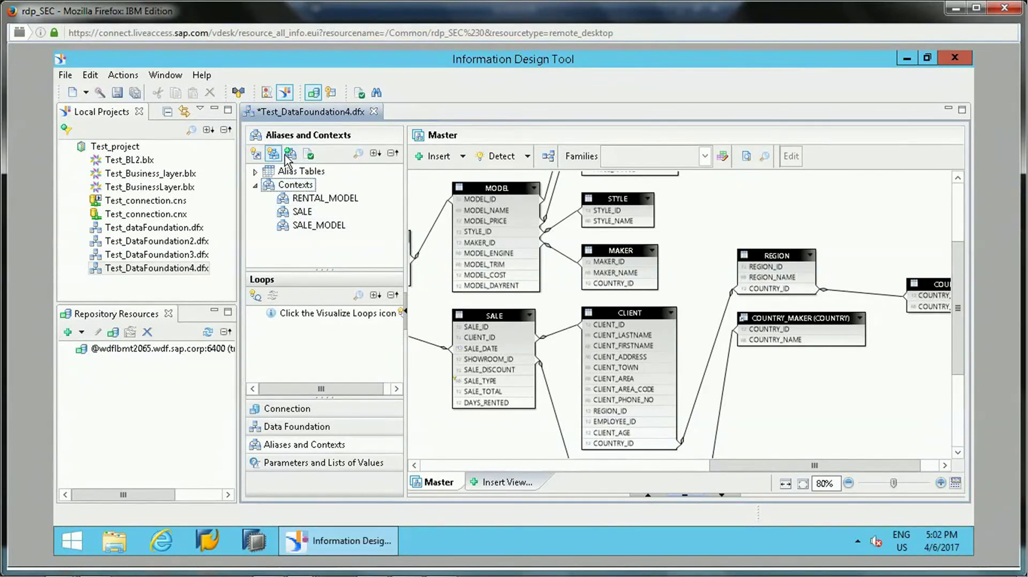
# Step: Insert a new context named 'Test COntext'
pyautogui.click(273, 156)
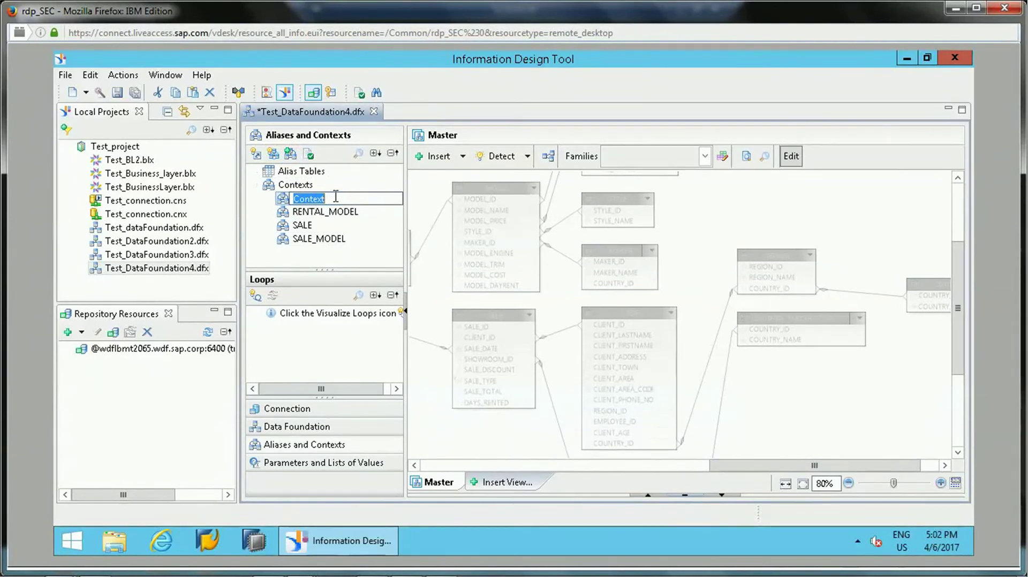
pyautogui.write('Test COnt')
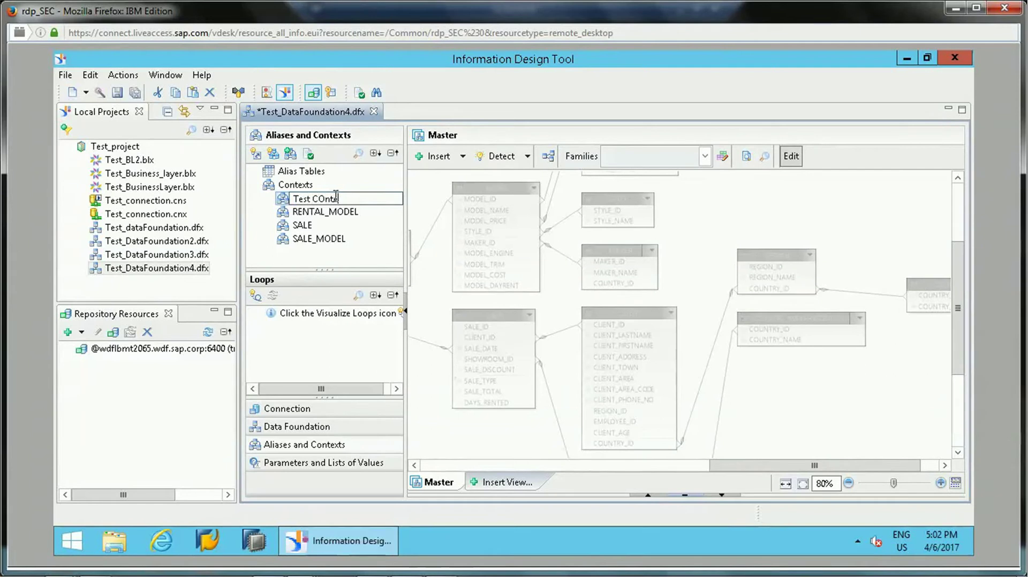
pyautogui.write('ext')
pyautogui.press('Return')
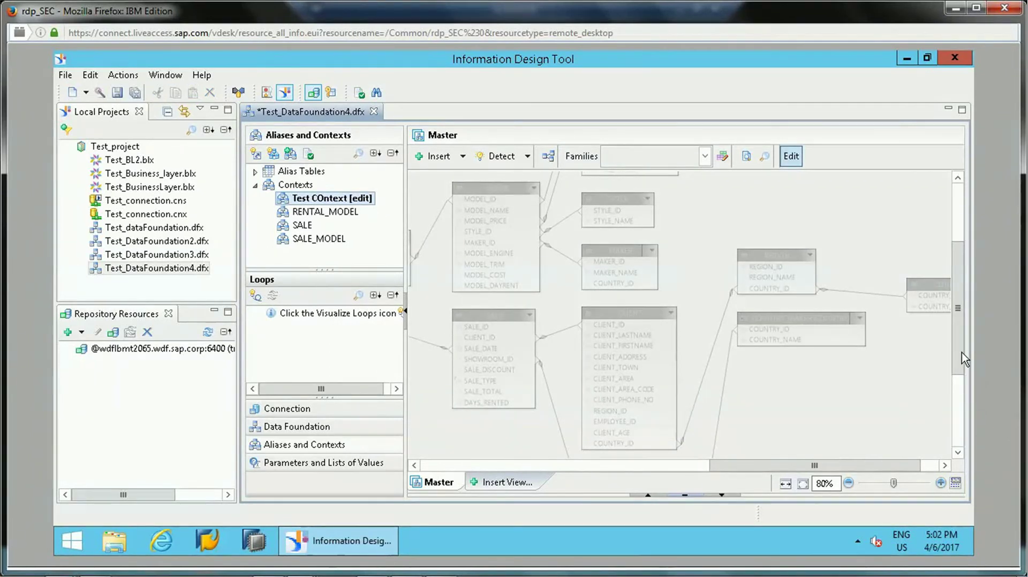
pyautogui.moveTo(964, 356); pyautogui.dragTo(965, 281)
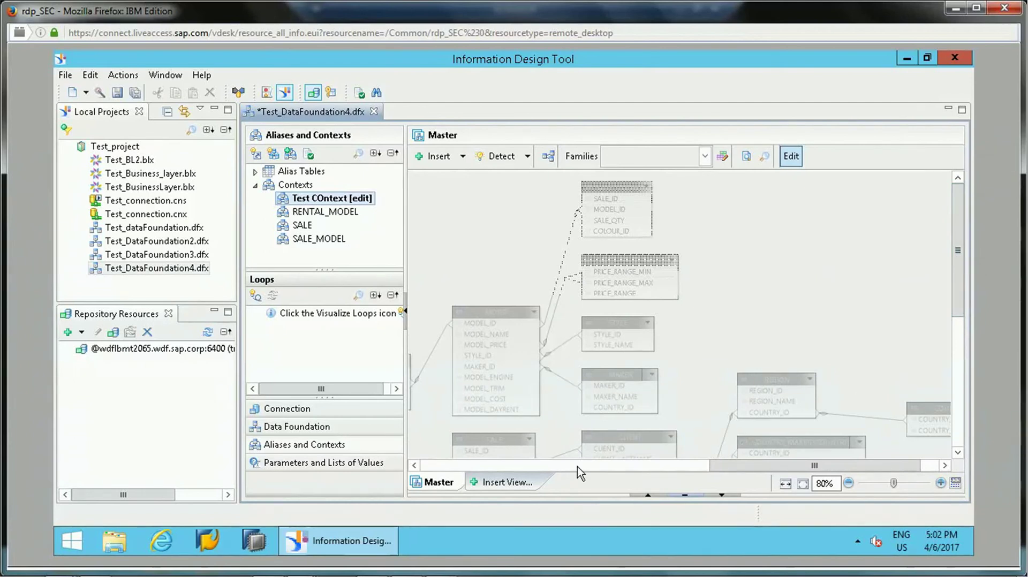
# Step: Review the RENTAL_MODEL and SALE context paths, then save Test_DataFoundation4.dfx
pyautogui.click(326, 213)
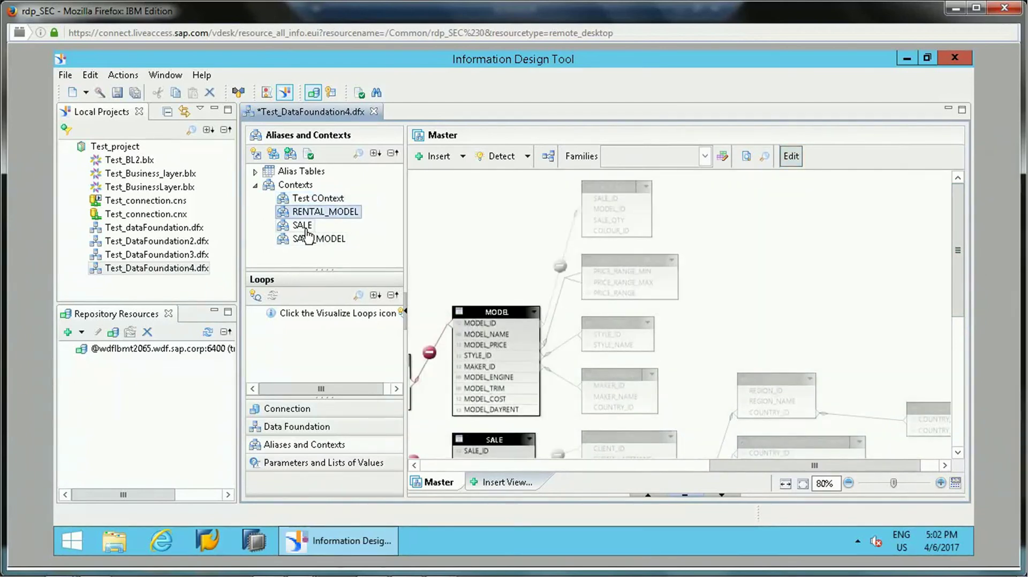
pyautogui.click(303, 225)
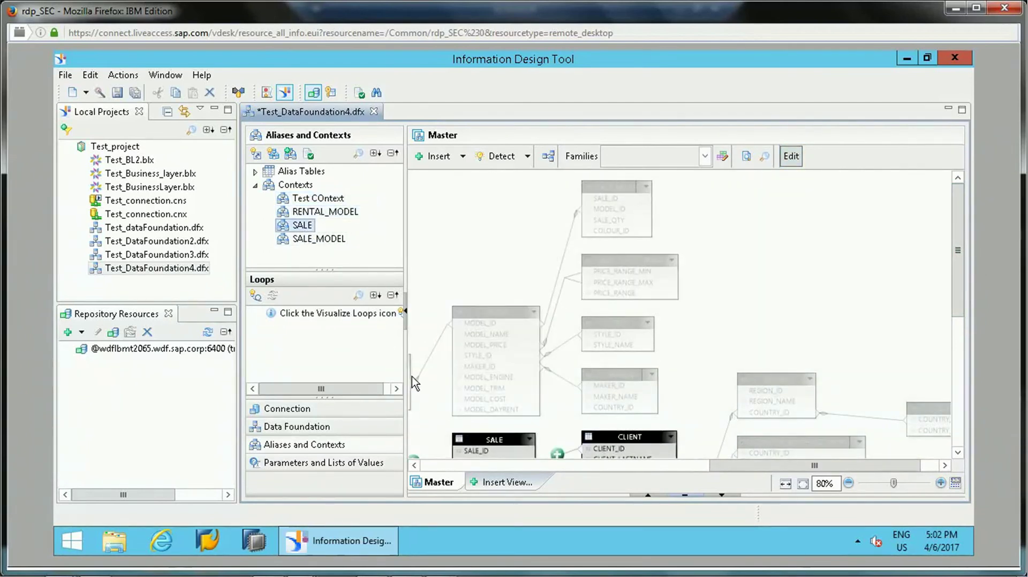
pyautogui.click(300, 447)
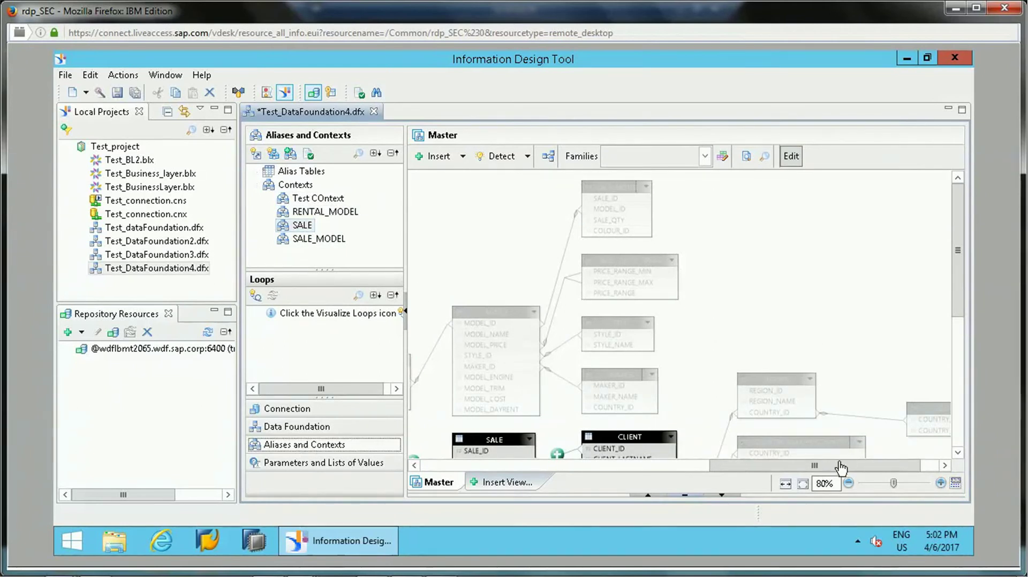
pyautogui.moveTo(838, 471); pyautogui.dragTo(590, 471)
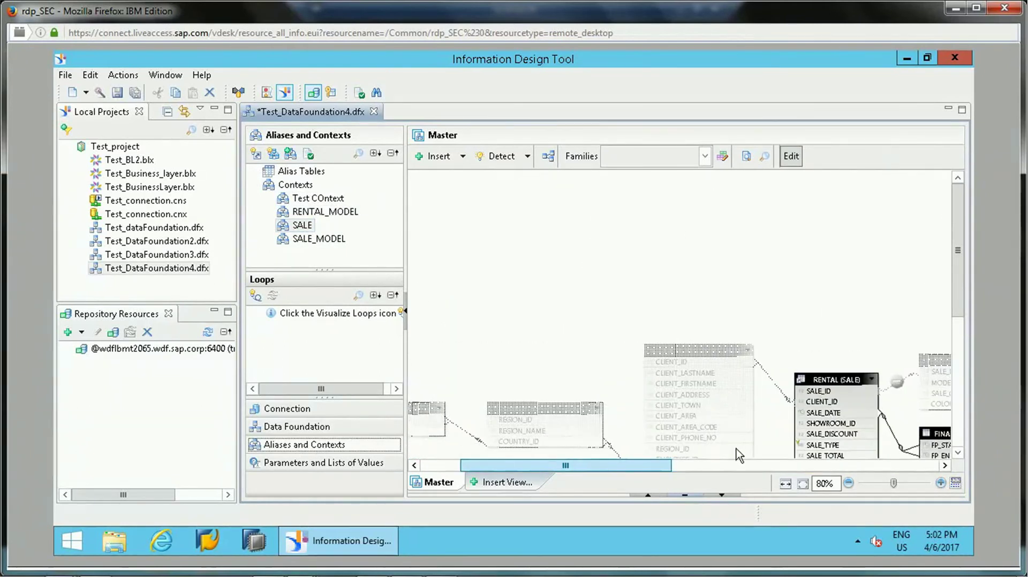
pyautogui.moveTo(759, 450); pyautogui.dragTo(760, 452)
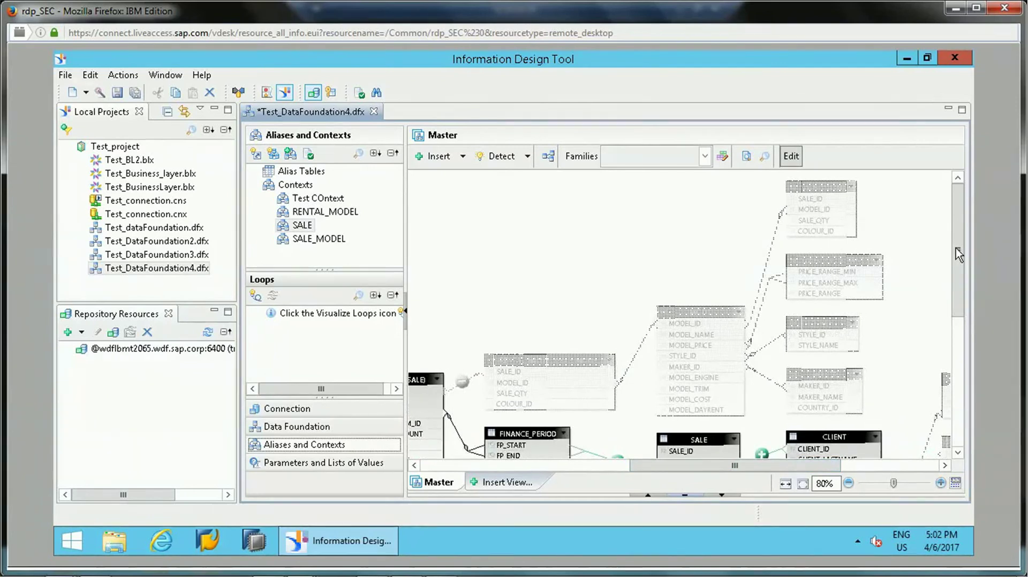
pyautogui.moveTo(957, 255)
pyautogui.mouseDown()
pyautogui.moveTo(961, 356)
pyautogui.moveTo(967, 244)
pyautogui.mouseUp()
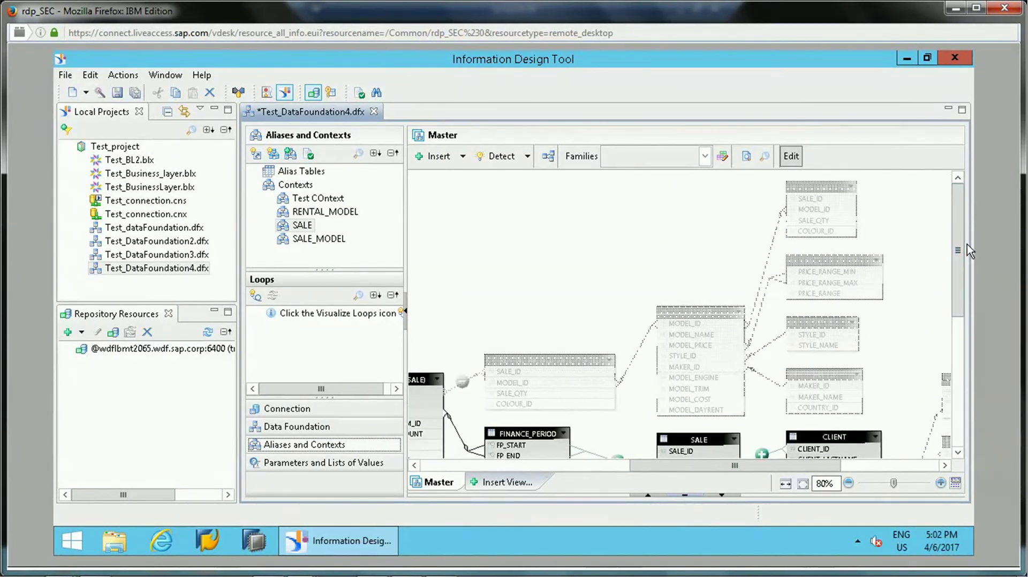
pyautogui.click(117, 92)
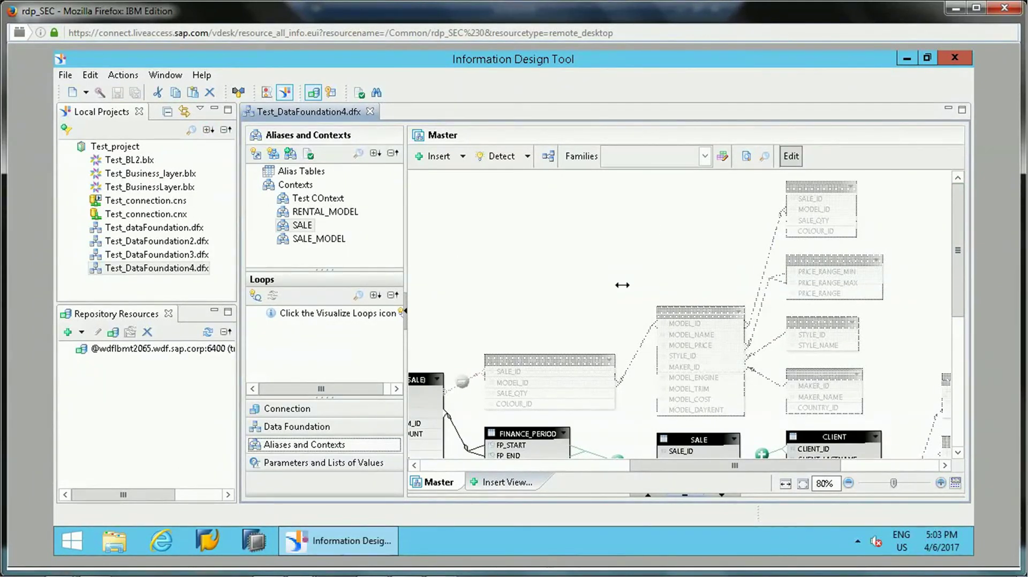